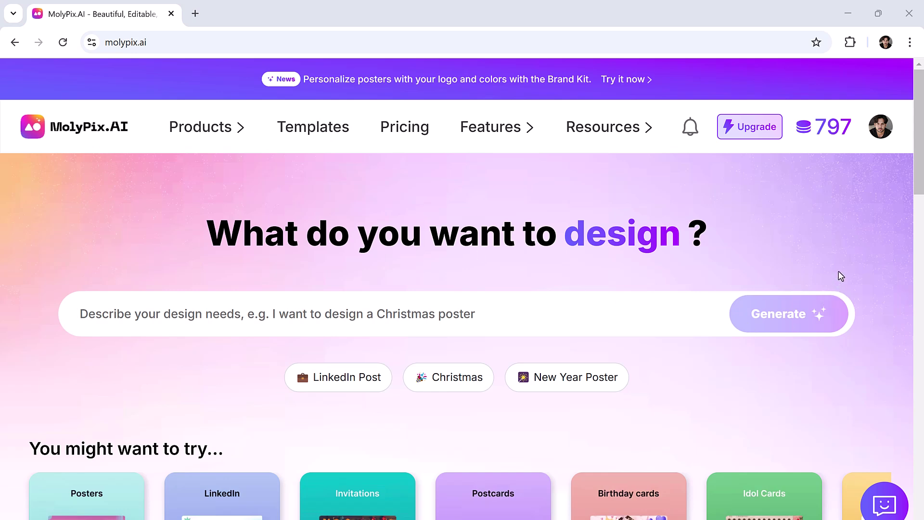
Step: Expand and collapse the DesignGPT prompt box on the MolyPix AI home page
click(284, 328)
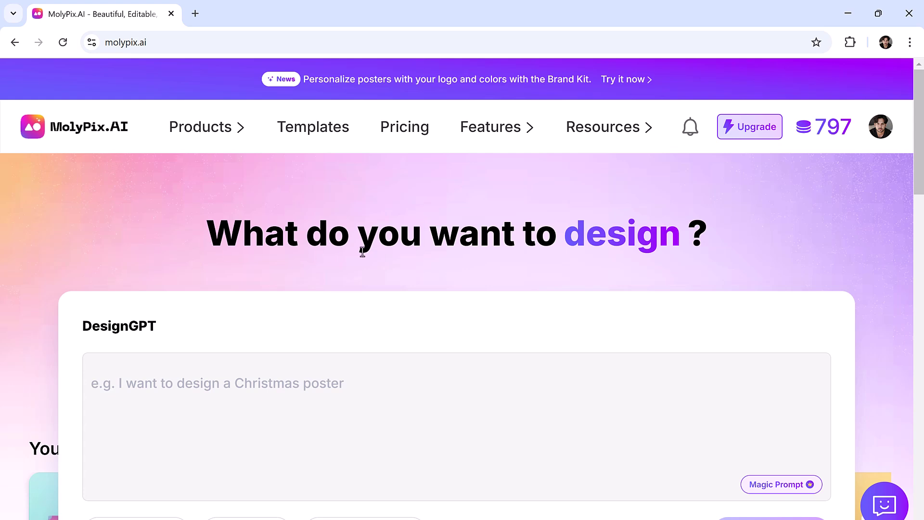
click(747, 252)
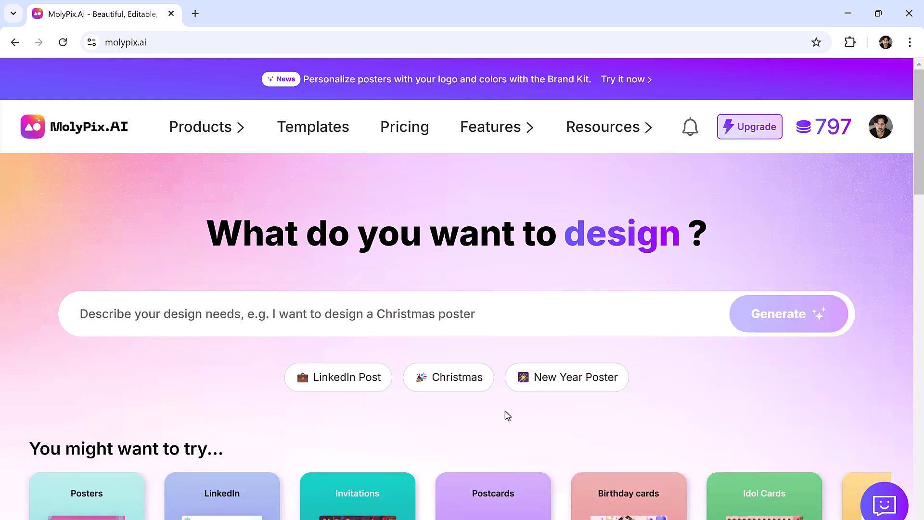
drag(914, 150, 923, 312)
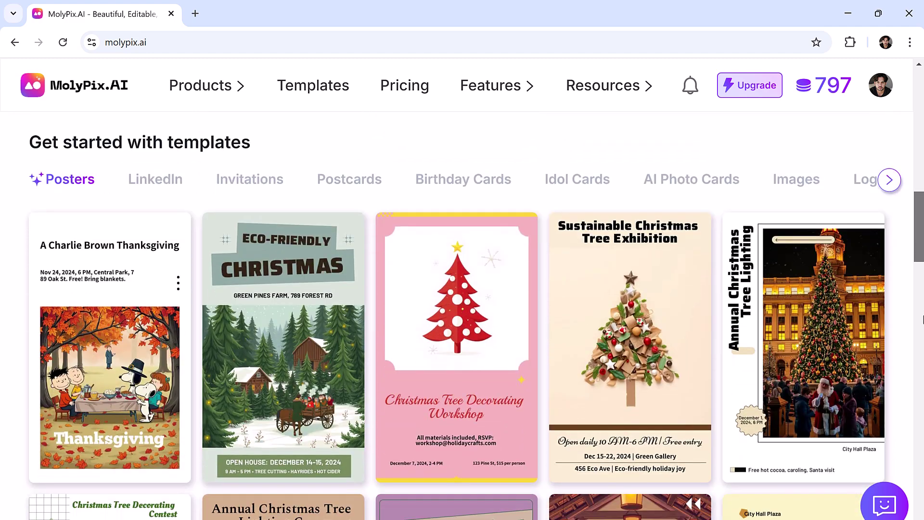
click(143, 181)
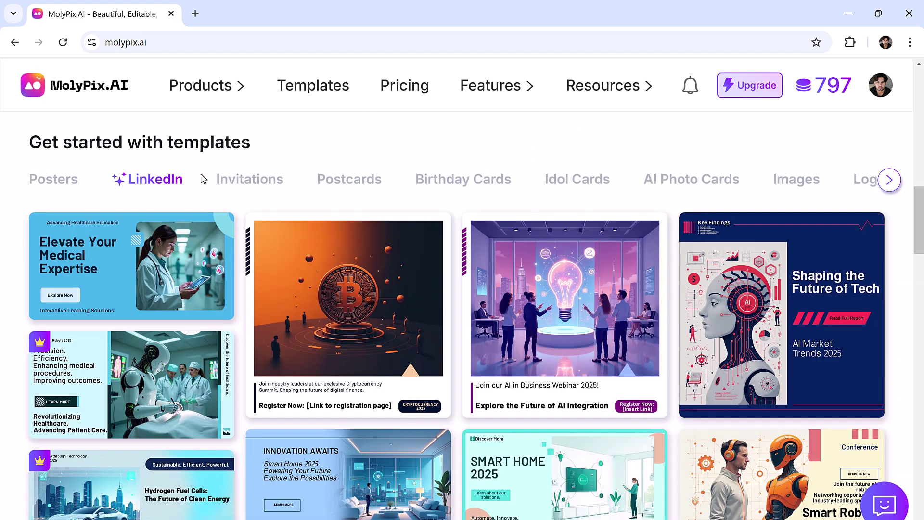
click(251, 188)
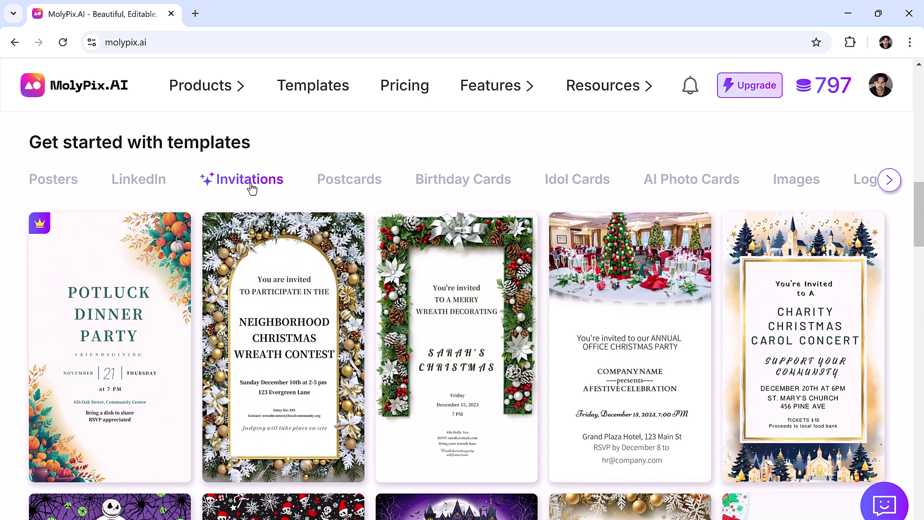
click(365, 191)
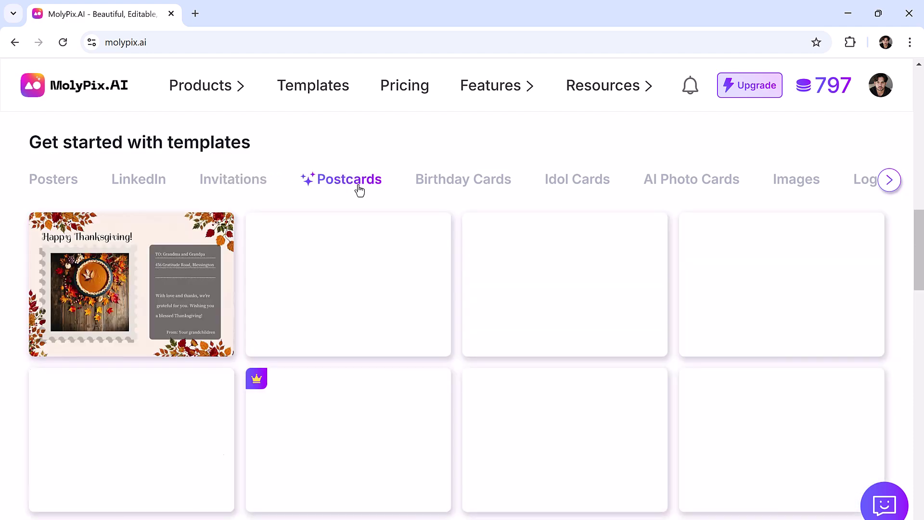
click(470, 183)
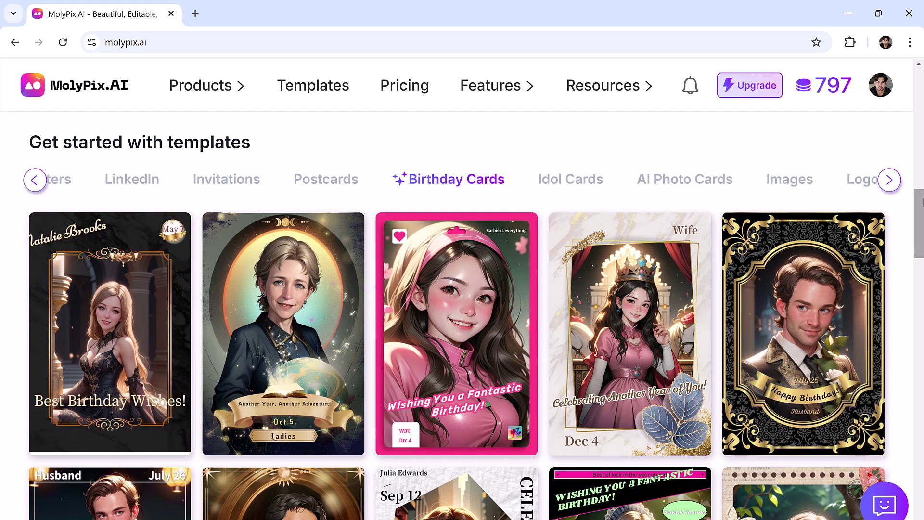
drag(921, 226, 922, 298)
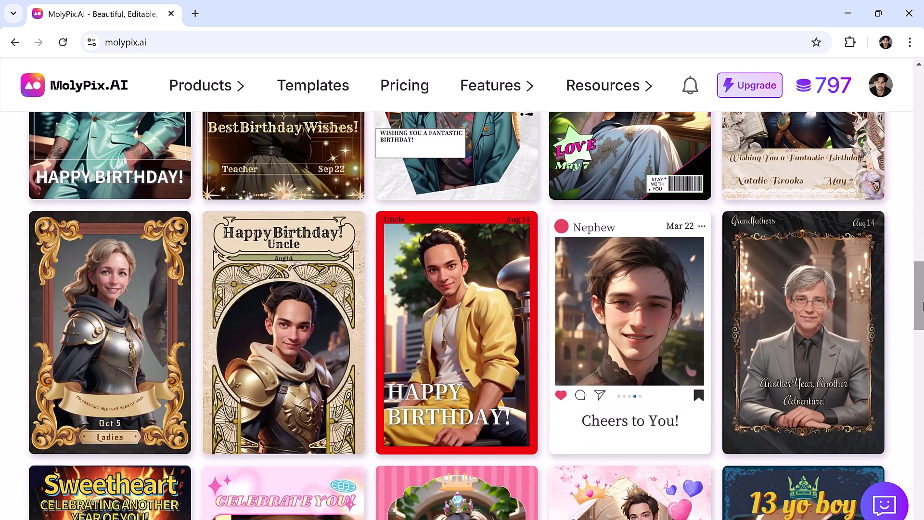
mouse_move(922, 298)
mouse_down()
mouse_move(922, 491)
mouse_move(921, 226)
mouse_up()
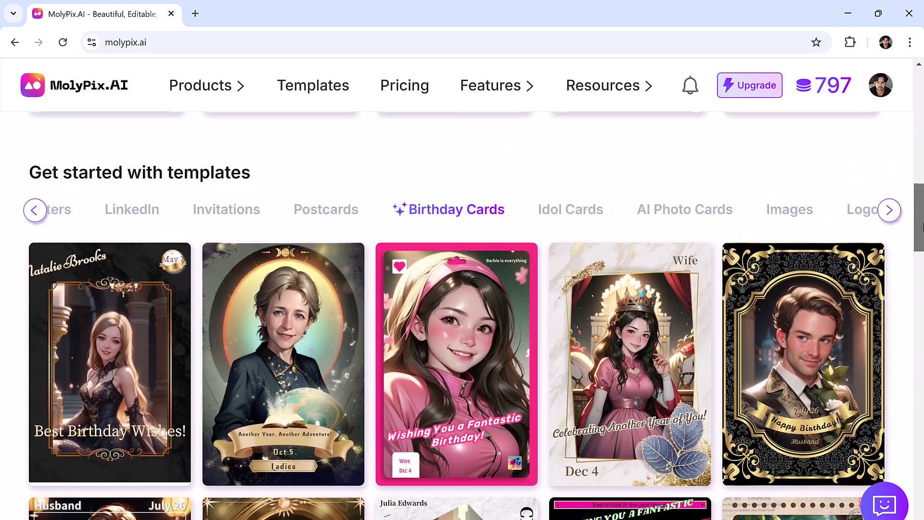
click(322, 216)
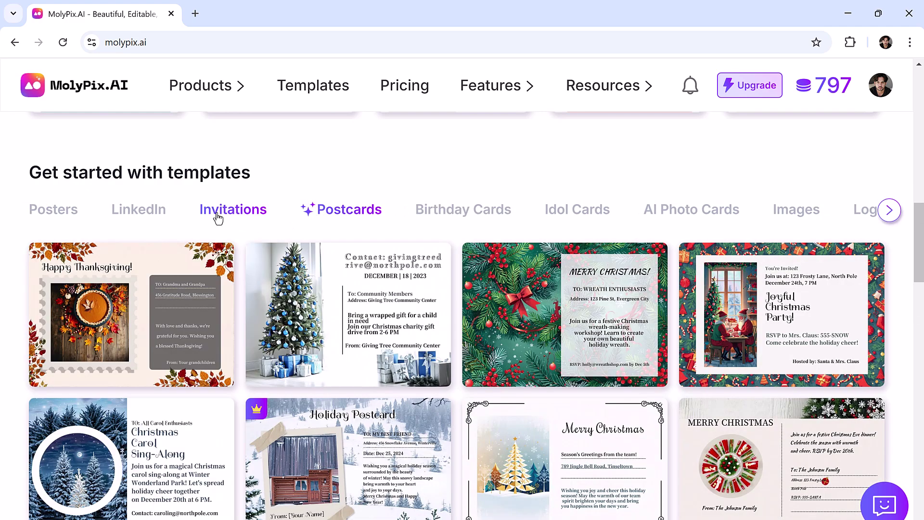
click(217, 217)
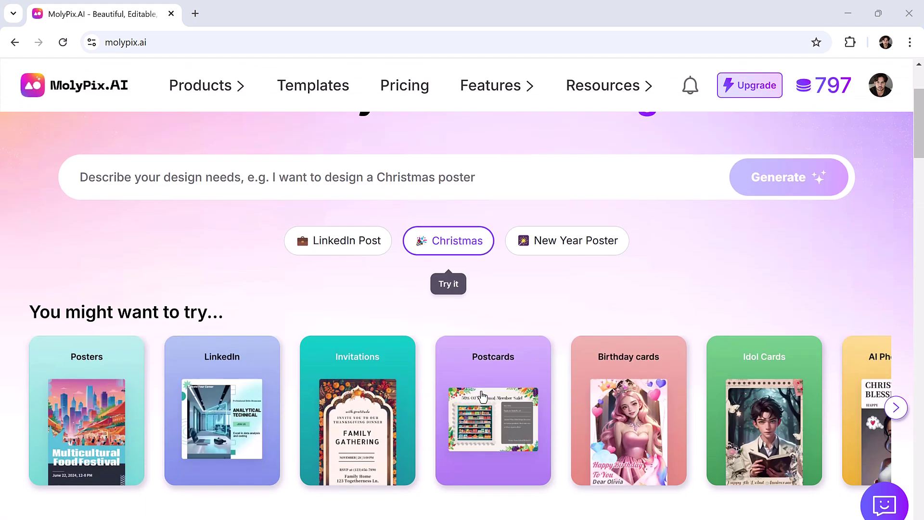
scroll(482, 396, up, 3)
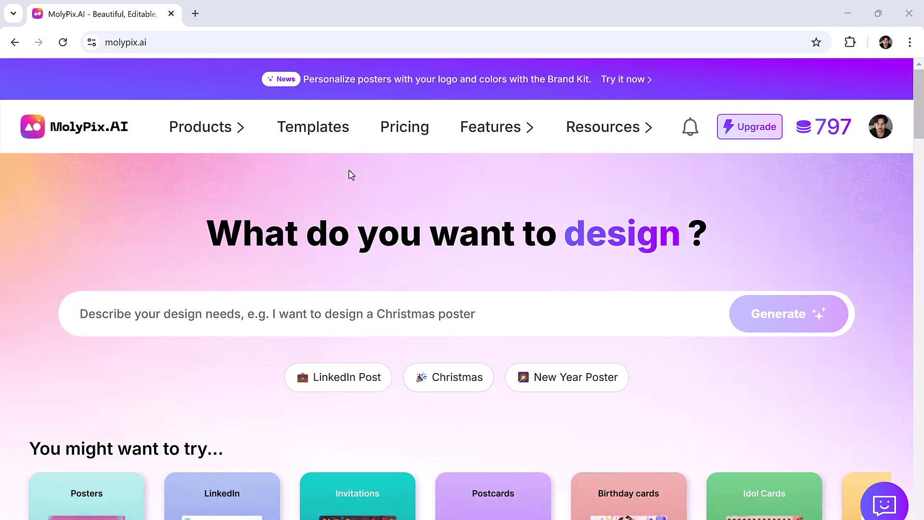
click(332, 129)
scroll(569, 343, down, 2)
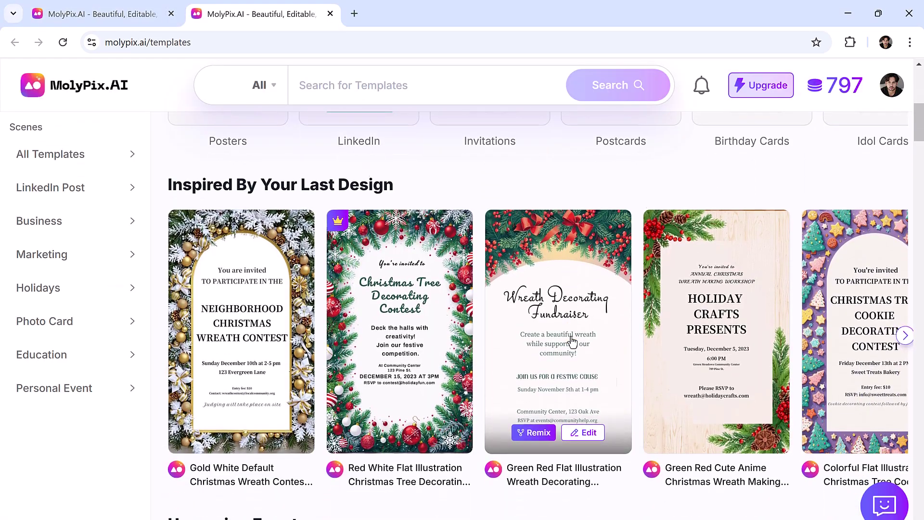
scroll(572, 341, down, 3)
scroll(571, 342, down, 2)
scroll(571, 341, down, 3)
scroll(572, 339, down, 1)
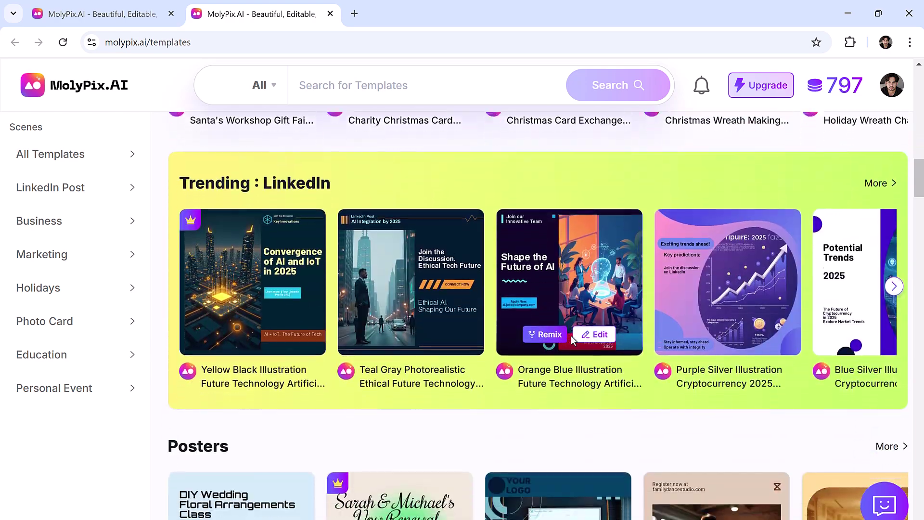
scroll(571, 335, down, 4)
scroll(572, 340, down, 2)
scroll(571, 341, down, 2)
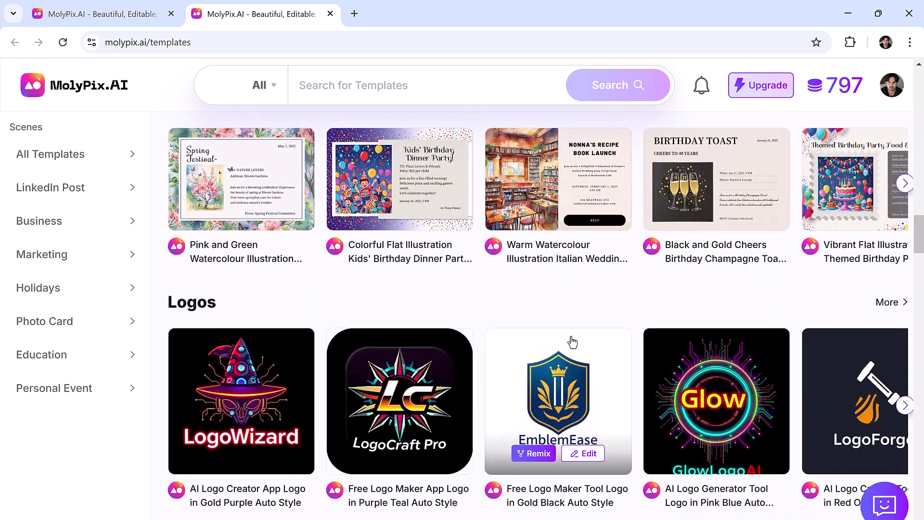
scroll(572, 342, down, 2)
scroll(572, 341, down, 3)
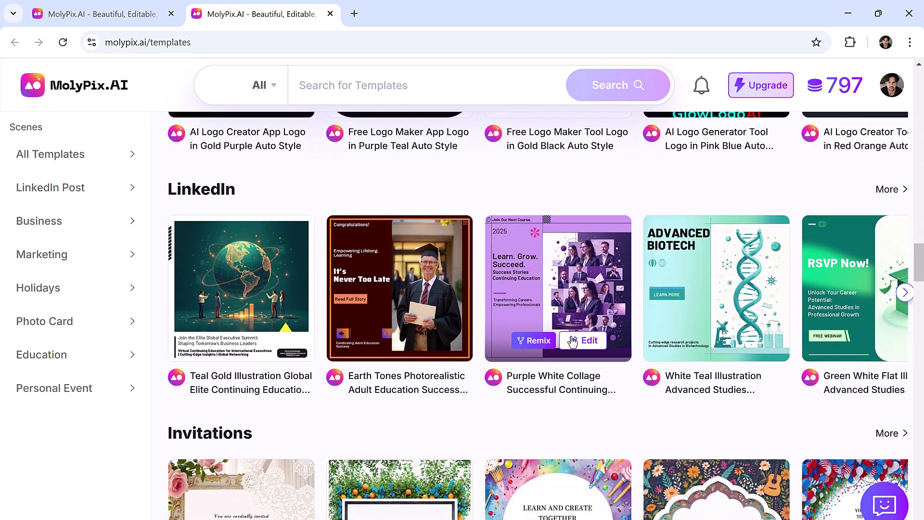
scroll(572, 341, down, 3)
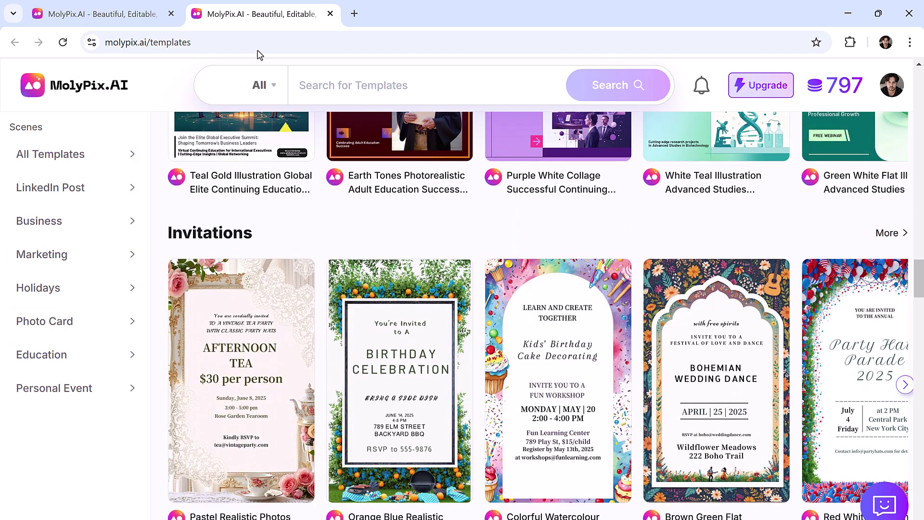
Step: Write a Feb 20, 2025 wedding vows renewal poster prompt and expand it with Magic Prompt
click(329, 14)
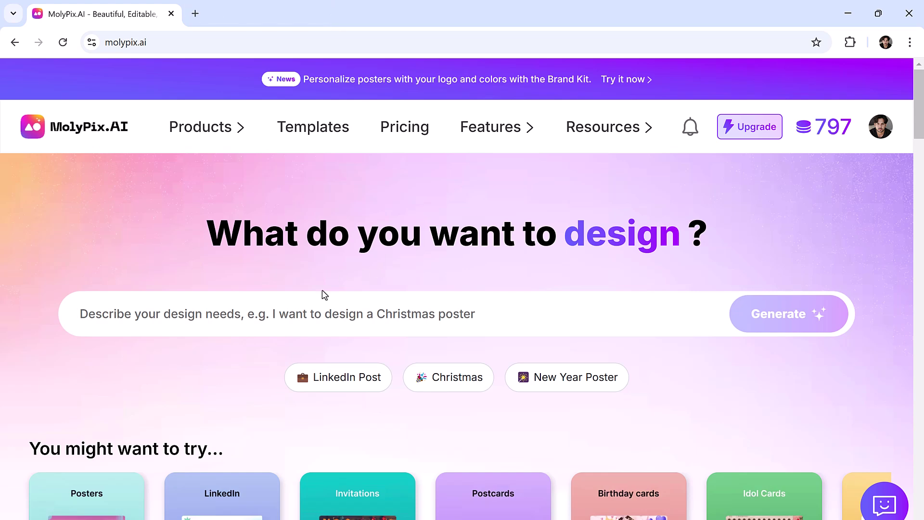
click(307, 313)
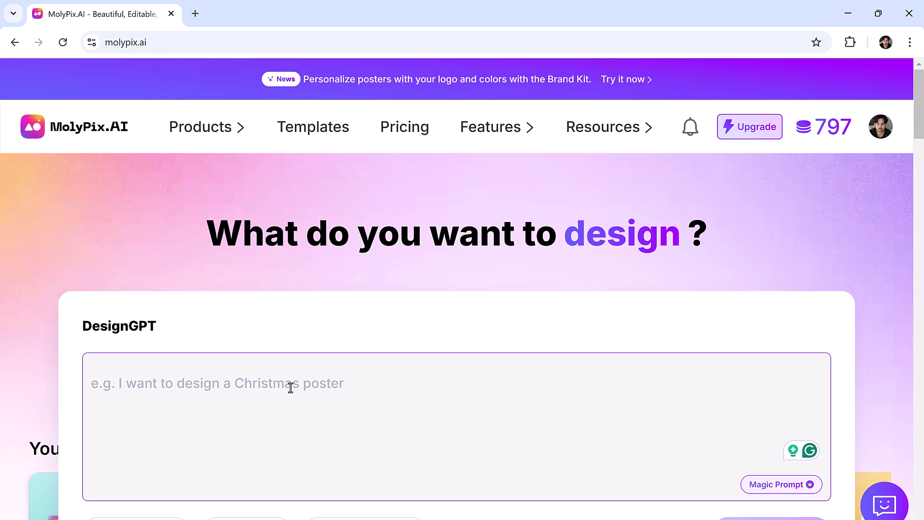
text(Create a poster for Sarah and Michael's Wedding Vows Renewal Ceremony on Feb 20, 2025)
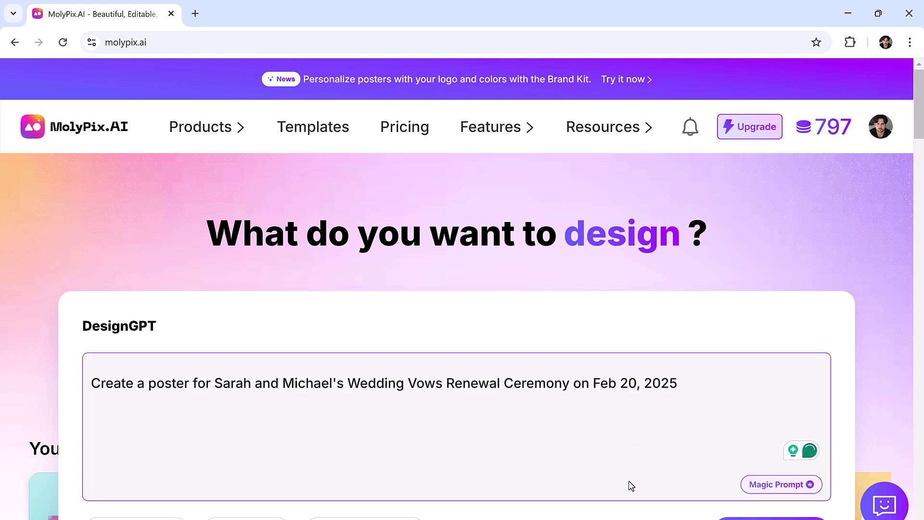
click(769, 491)
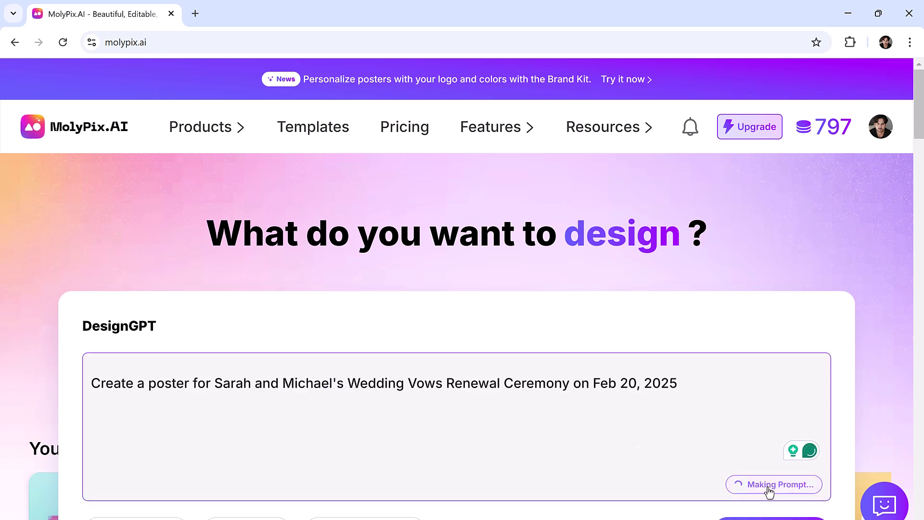
scroll(761, 437, down, 1)
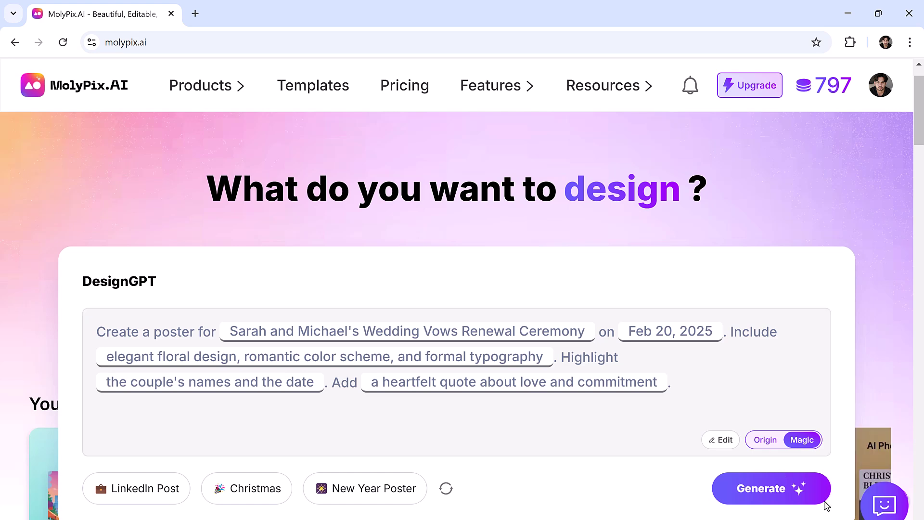
Step: Generate wedding vows renewal posters from the expanded prompt
click(787, 506)
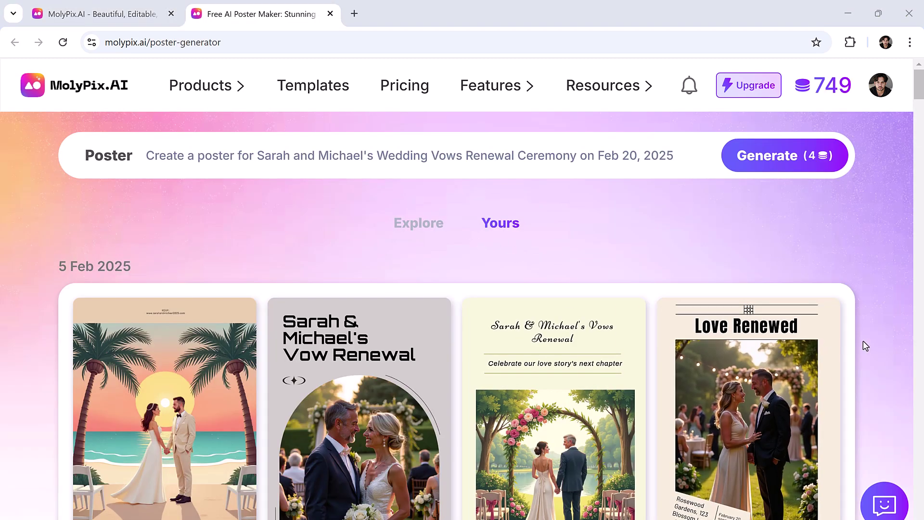
scroll(865, 345, down, 1)
scroll(866, 346, down, 2)
scroll(865, 346, down, 2)
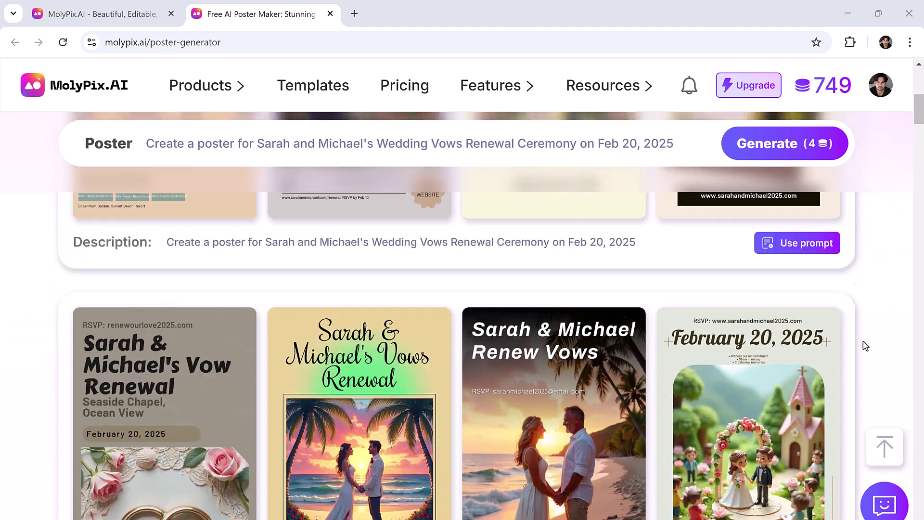
scroll(865, 346, down, 2)
scroll(866, 346, down, 2)
scroll(866, 346, down, 2)
scroll(865, 346, down, 2)
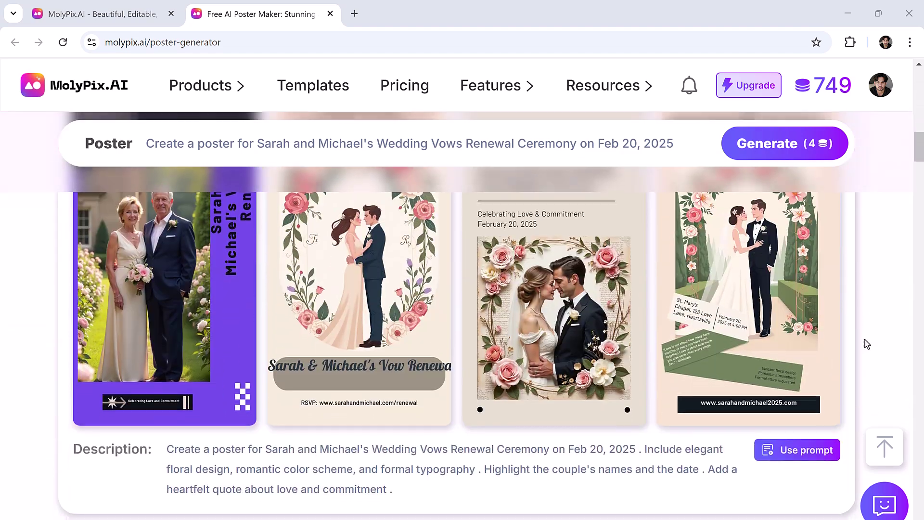
scroll(866, 344, down, 2)
scroll(866, 343, down, 3)
scroll(864, 343, down, 3)
scroll(864, 343, down, 3)
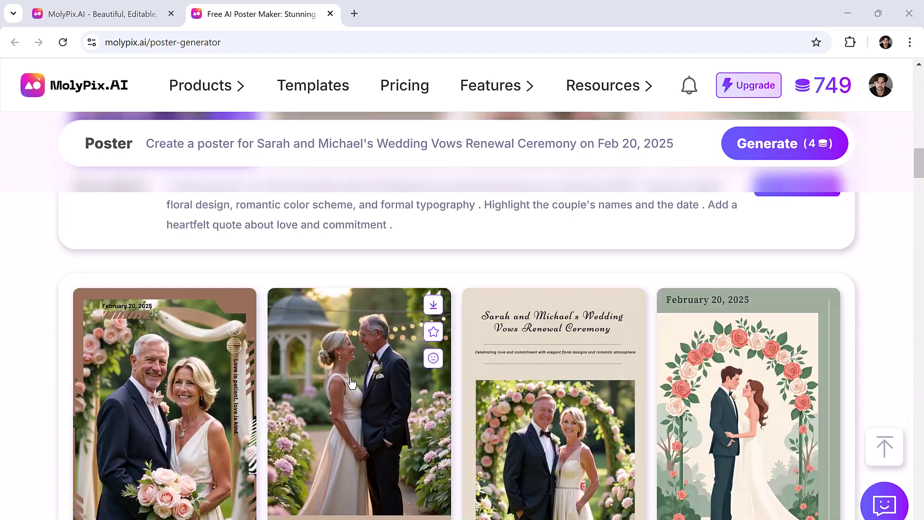
Step: Open a wedding poster in the editor, then browse Text, Elements, Images, Backgrounds and AI Tools
click(352, 383)
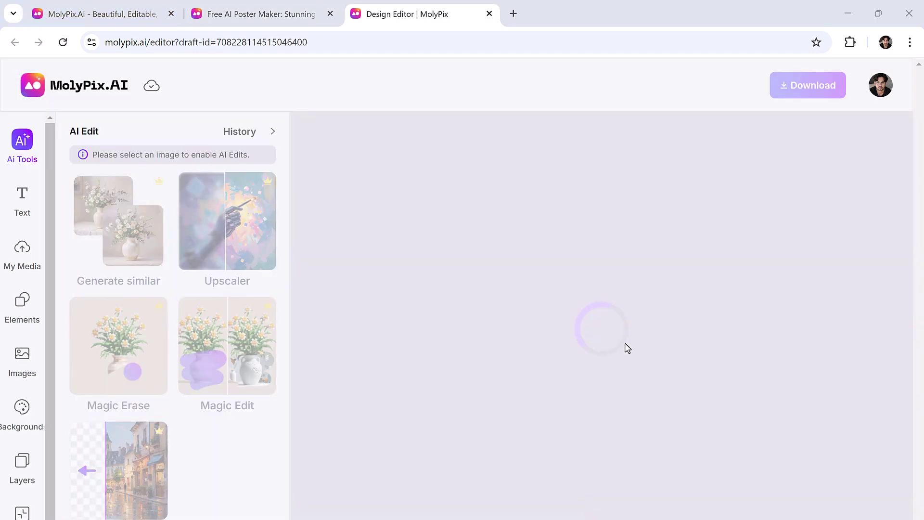
click(443, 264)
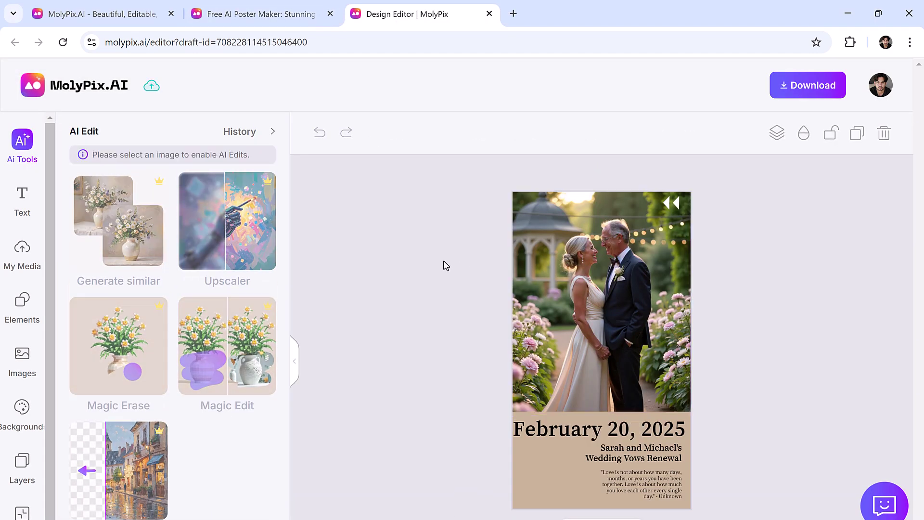
click(21, 199)
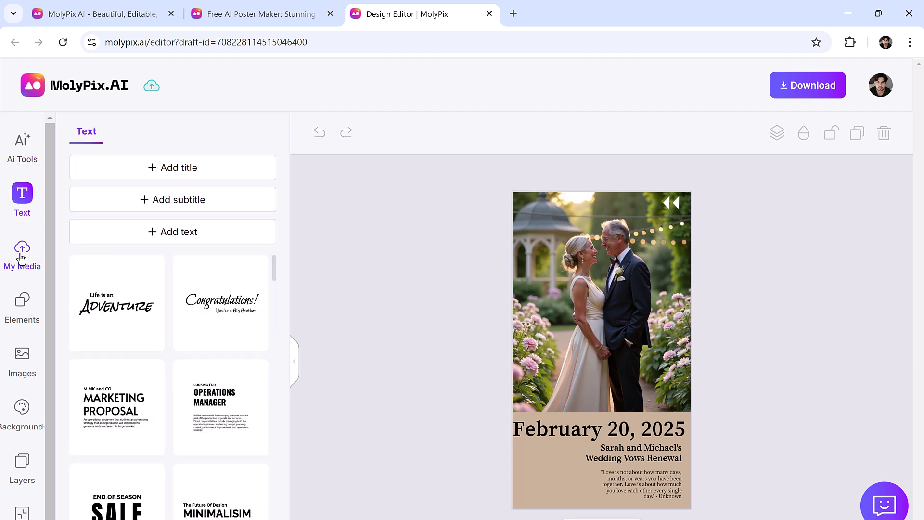
click(22, 303)
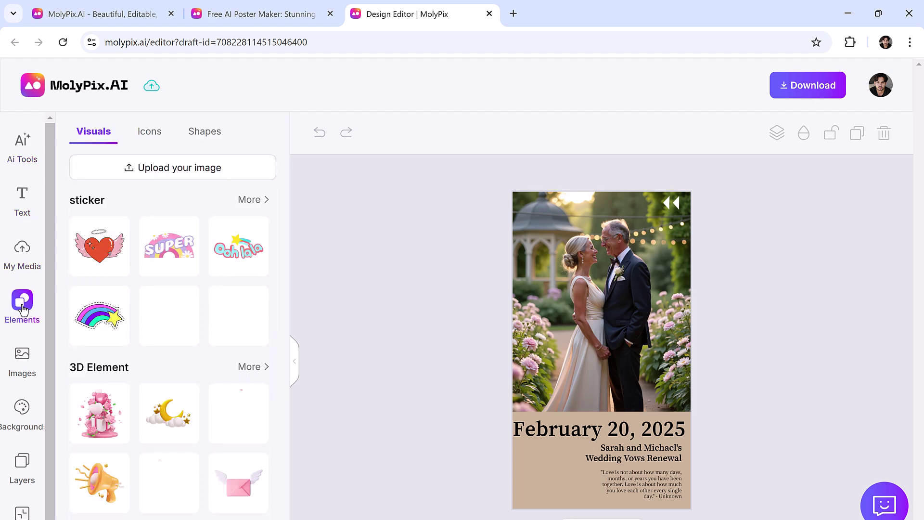
click(20, 366)
click(21, 408)
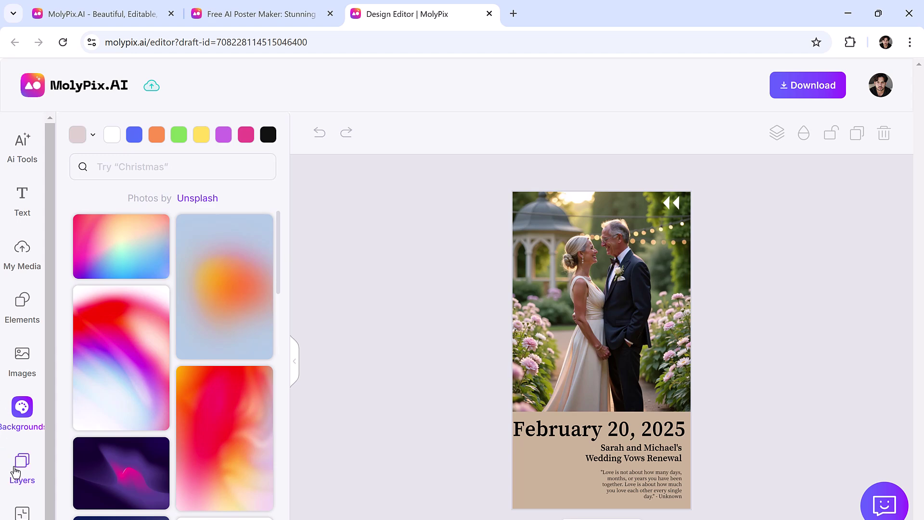
click(27, 149)
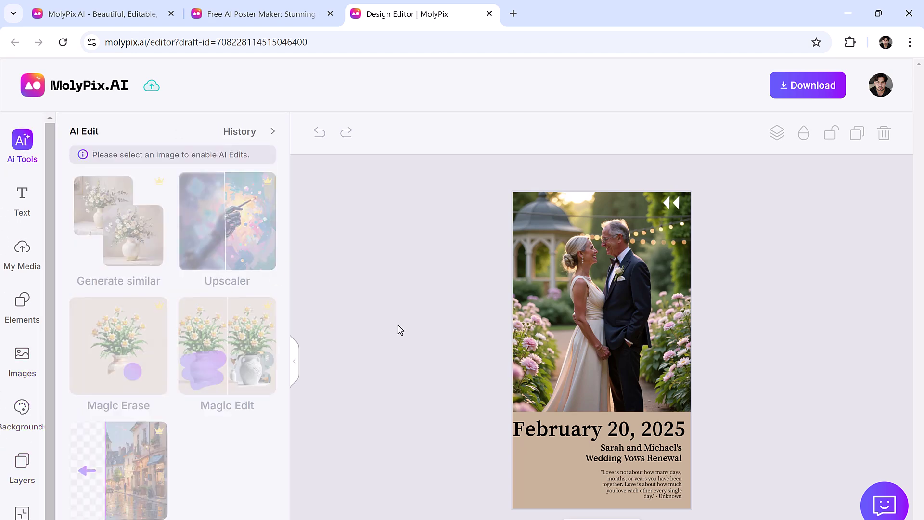
Step: Rewrite the date headline as 'Wedding Card' and widen its text box across the tan band
click(613, 283)
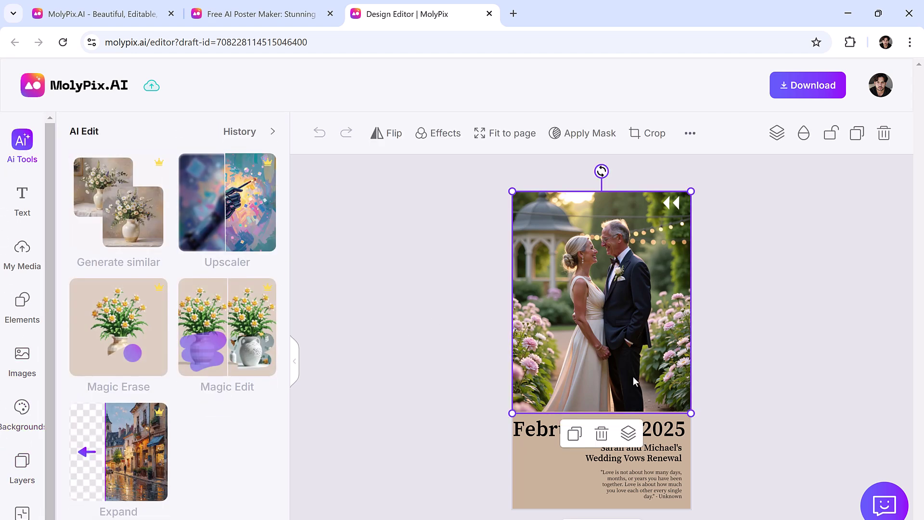
click(552, 431)
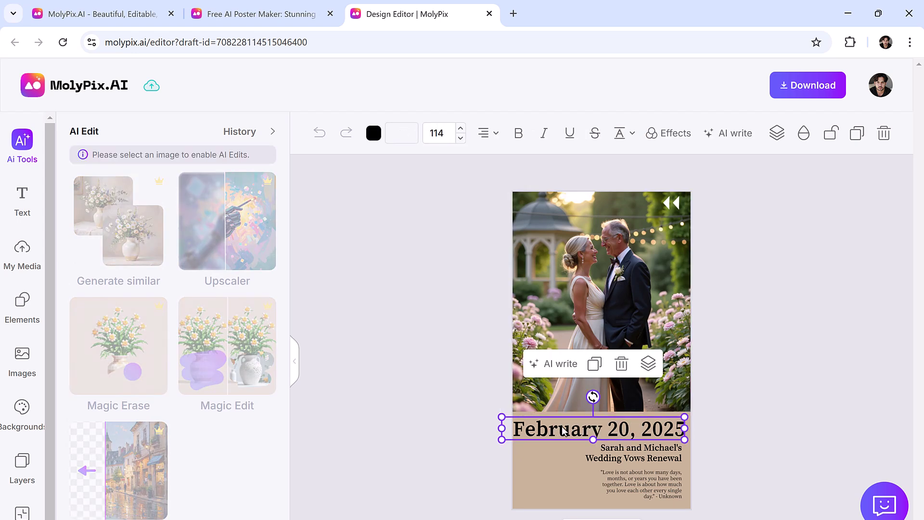
text(Wedding Cr)
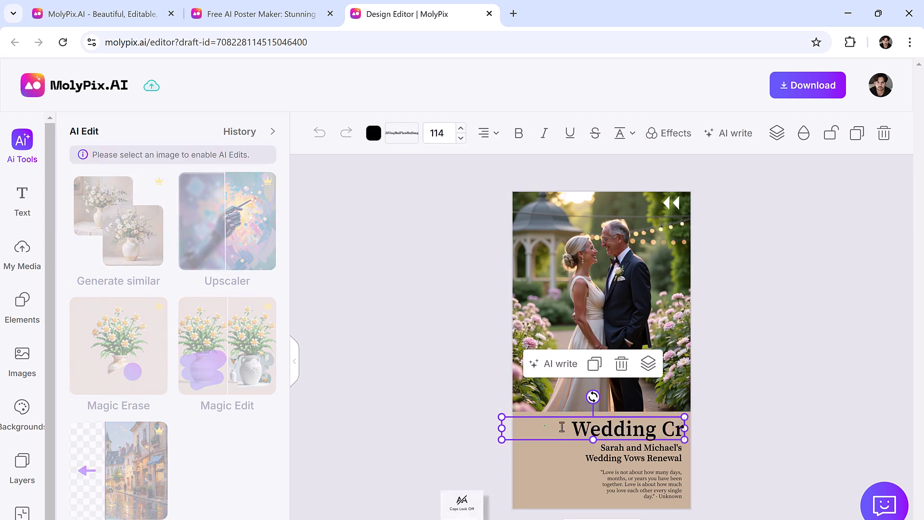
text(ad)
key(BackSpace)
key(BackSpace)
key(BackSpace)
text(ard)
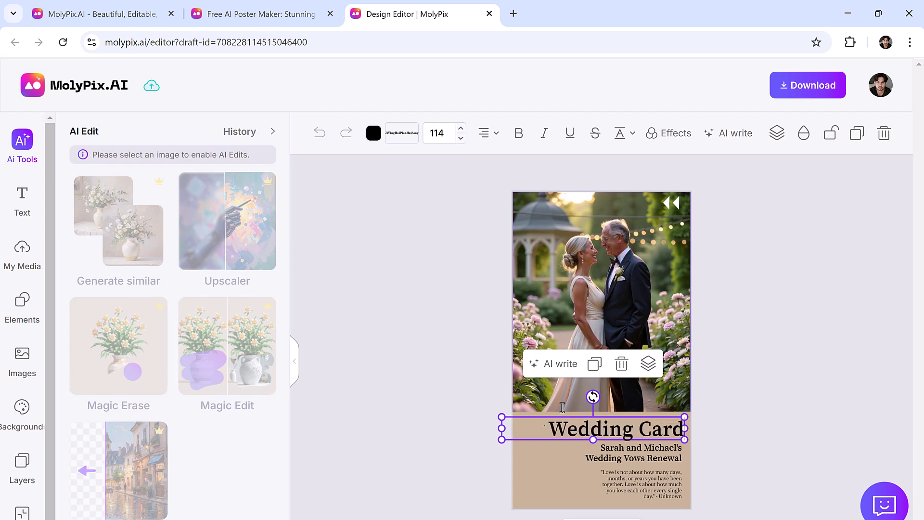
click(741, 426)
click(586, 433)
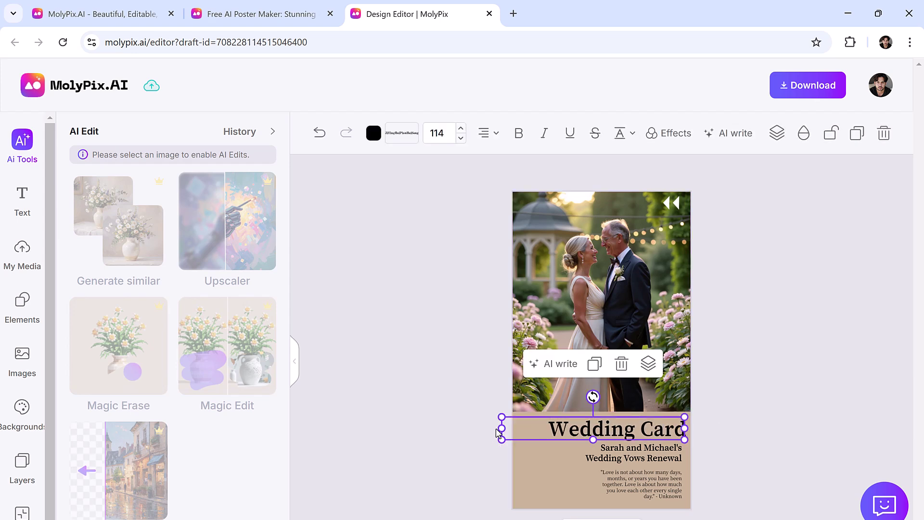
mouse_move(502, 428)
mouse_down()
mouse_move(547, 429)
mouse_move(517, 412)
mouse_up()
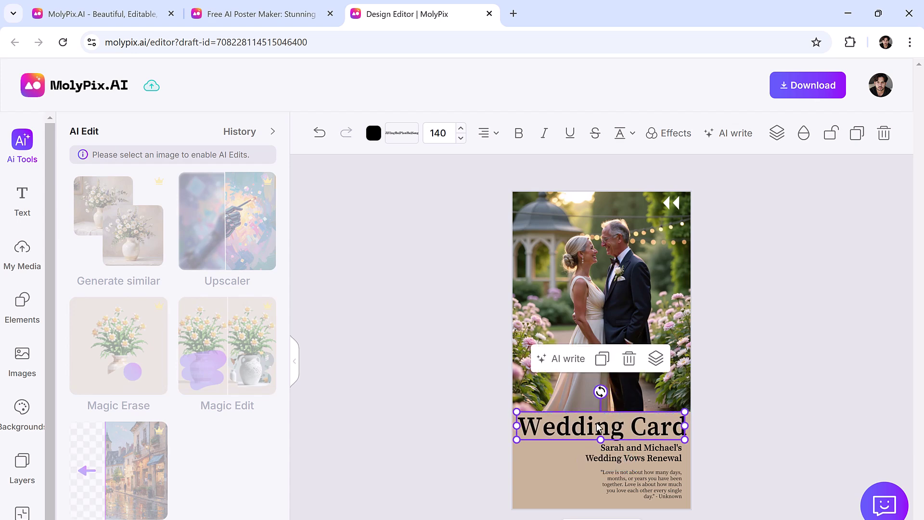
drag(597, 427, 575, 428)
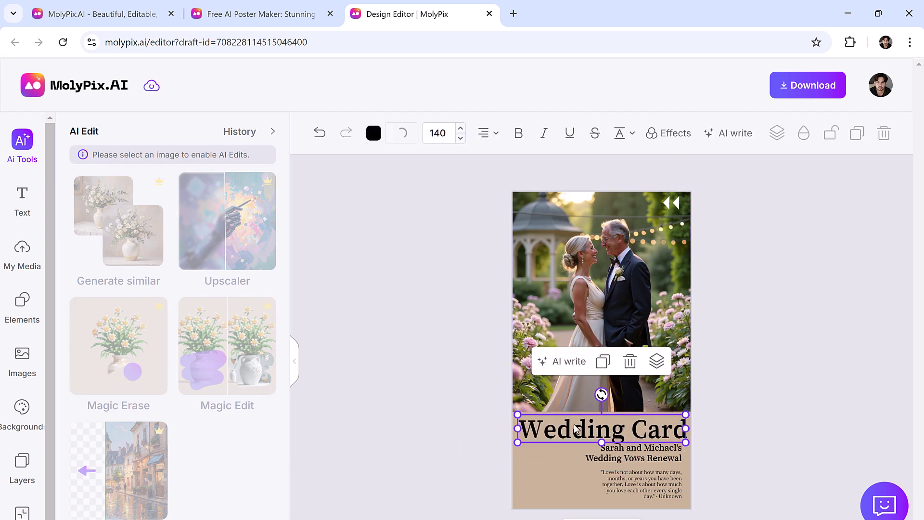
click(373, 133)
drag(386, 207, 409, 233)
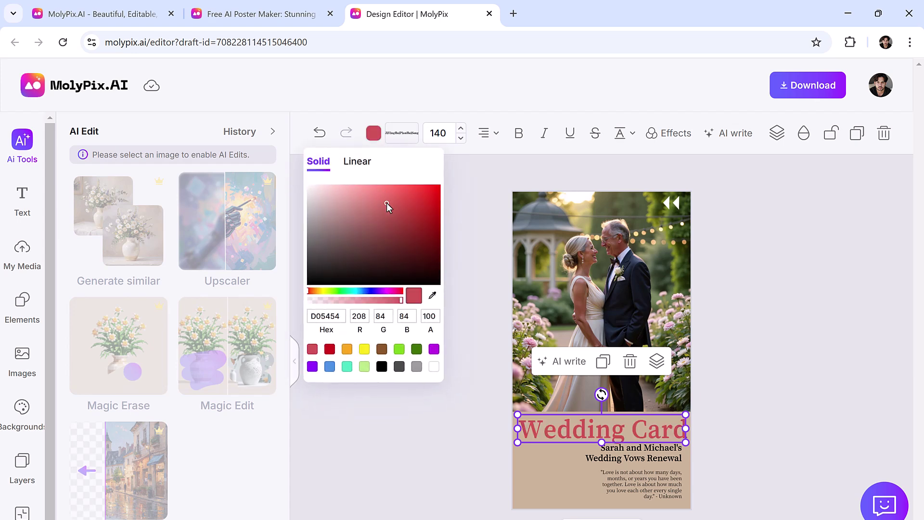
click(434, 350)
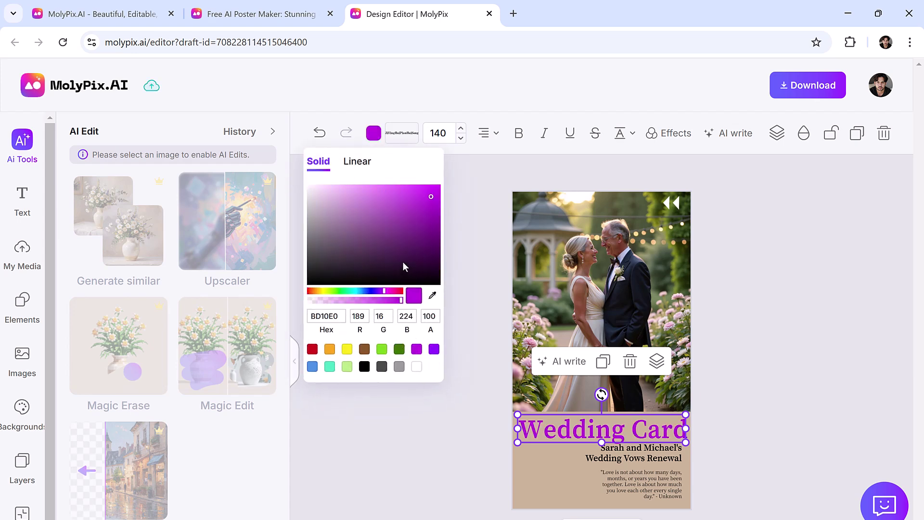
click(333, 213)
click(365, 349)
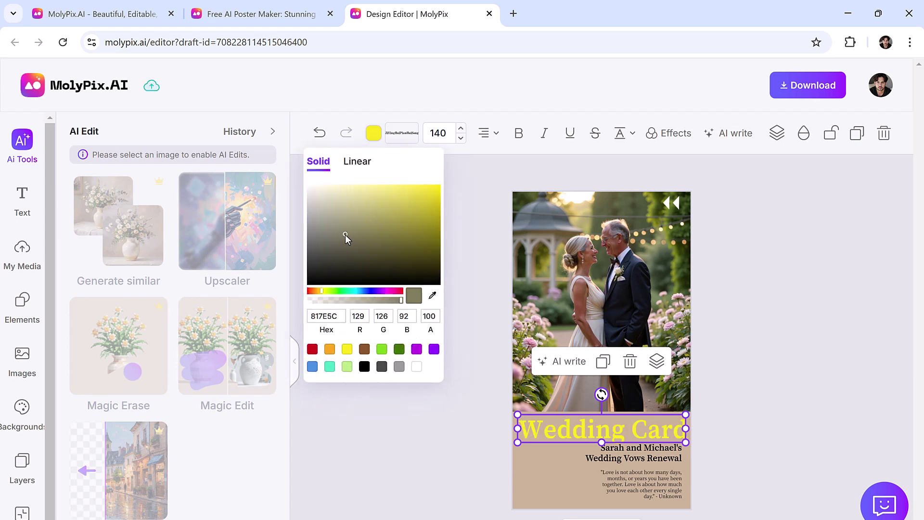
drag(345, 235, 410, 265)
click(313, 366)
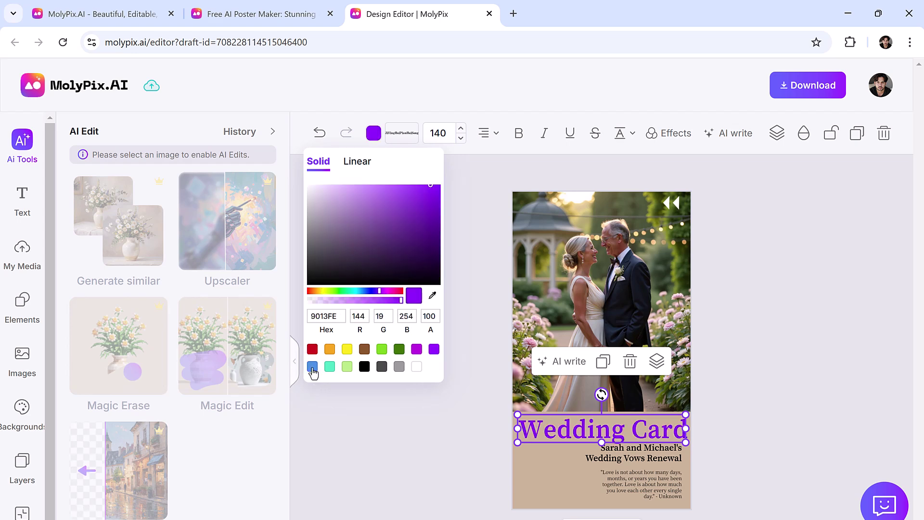
click(364, 367)
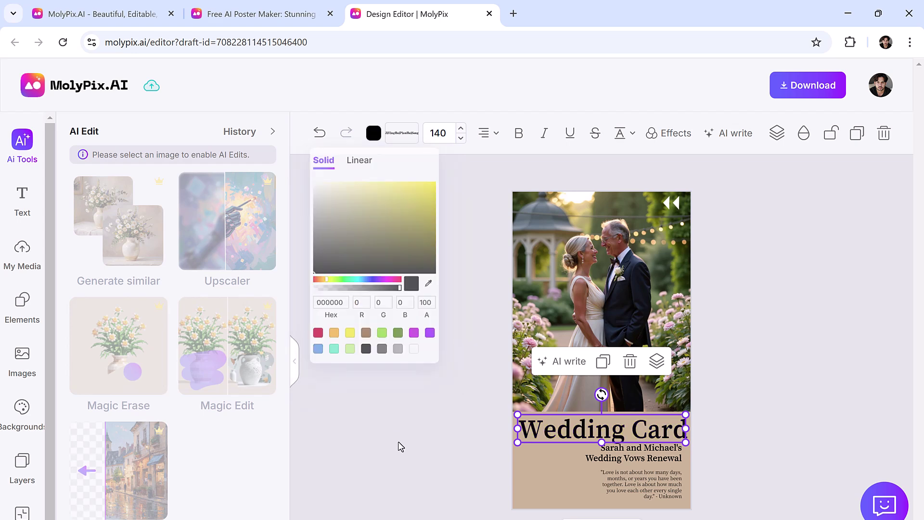
click(401, 445)
click(593, 441)
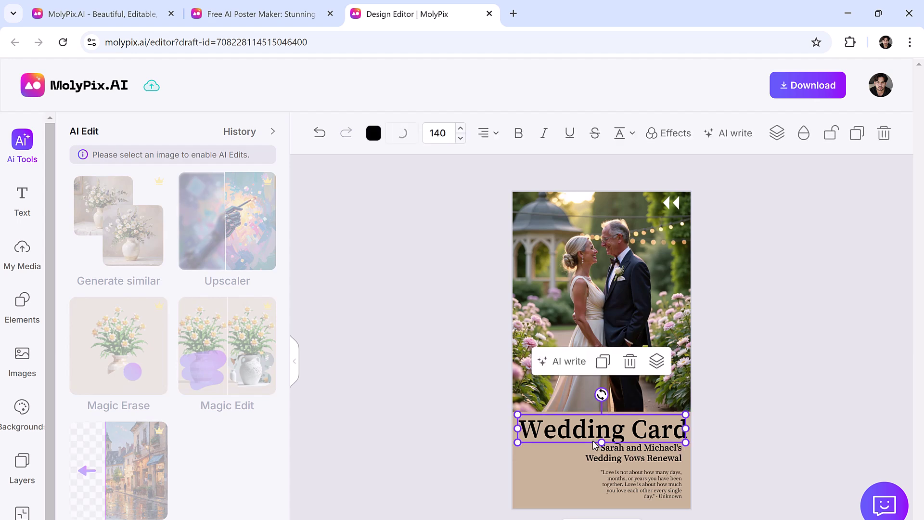
Step: Check the subtitle, quote and photo, tilting the photo and returning it upright
click(614, 453)
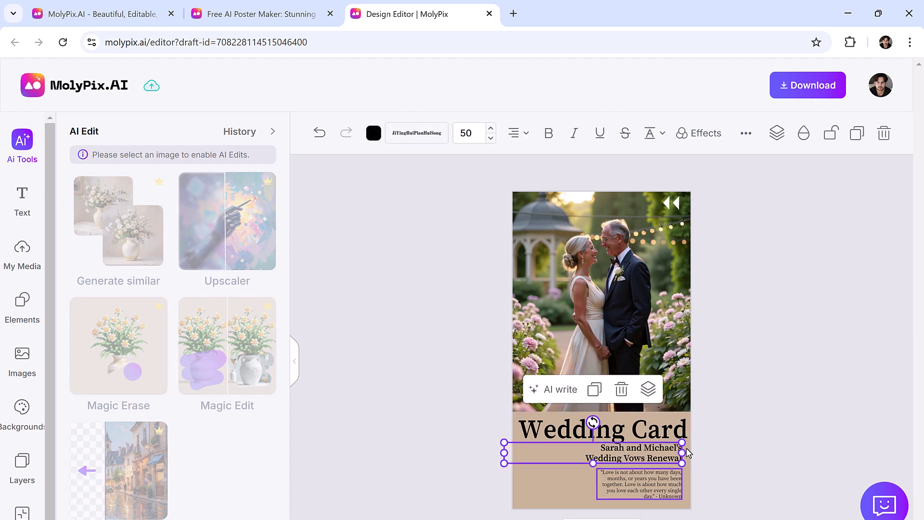
click(639, 499)
click(594, 307)
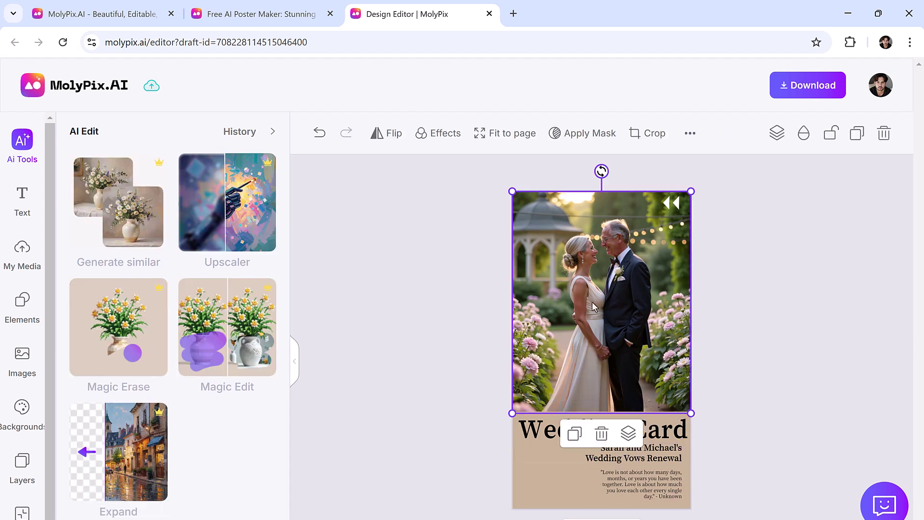
mouse_move(605, 175)
mouse_down()
mouse_move(649, 207)
mouse_move(604, 204)
mouse_up()
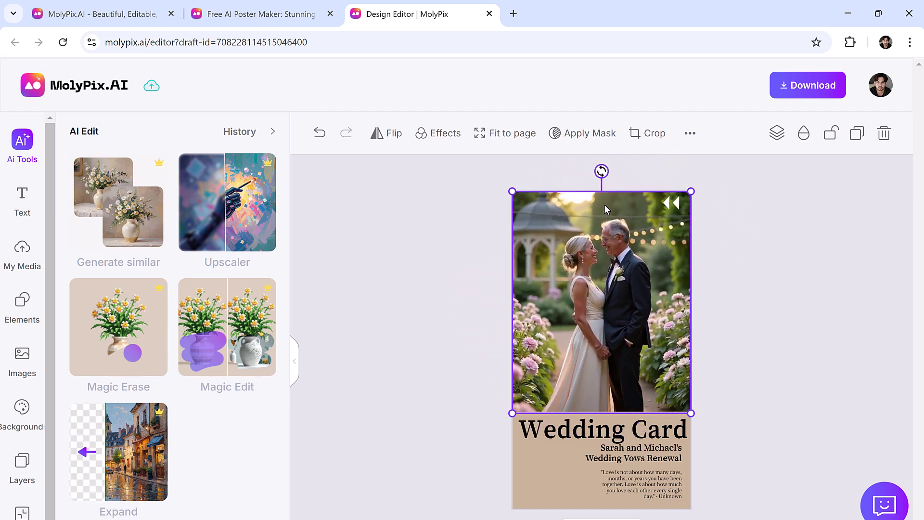
click(480, 323)
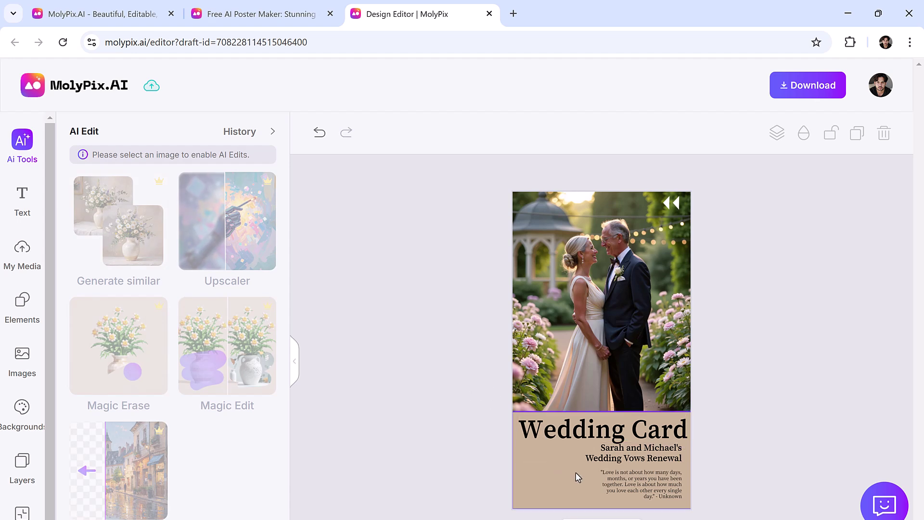
Step: Download the Wedding Card design as a 2.1 MB PNG image
click(645, 279)
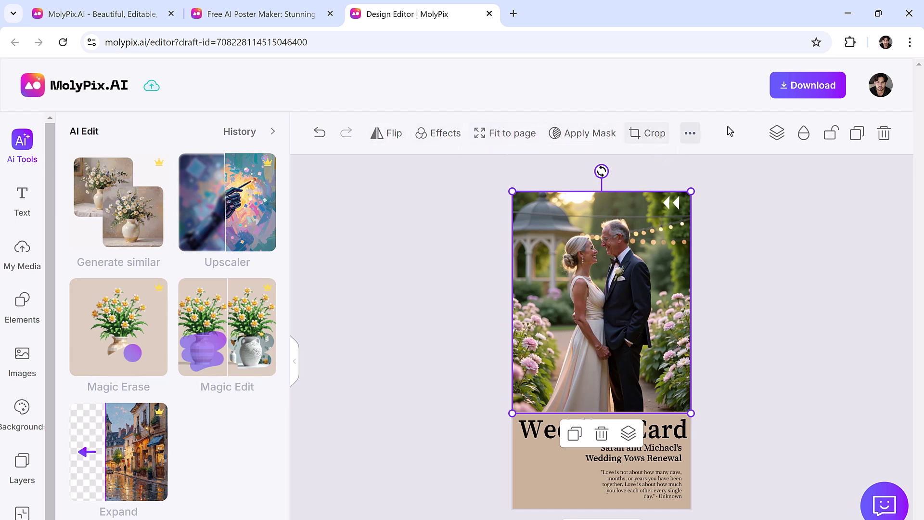
click(814, 98)
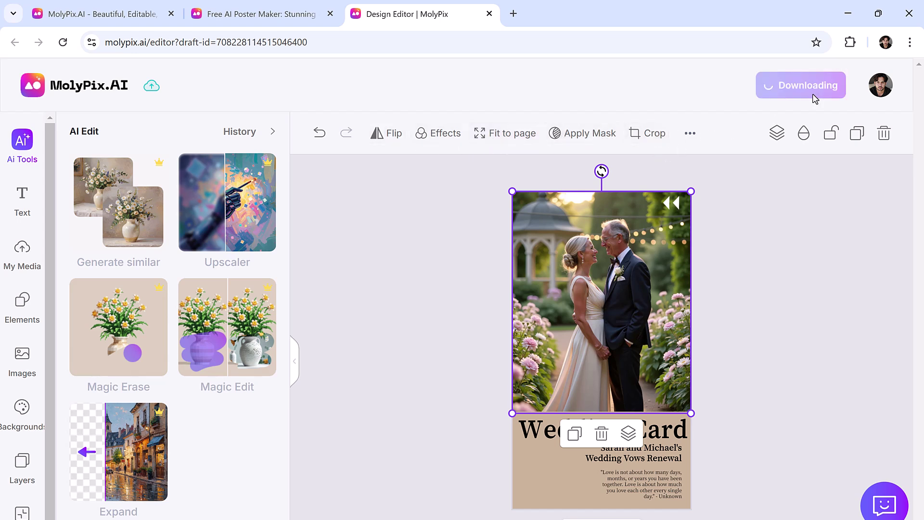
click(785, 204)
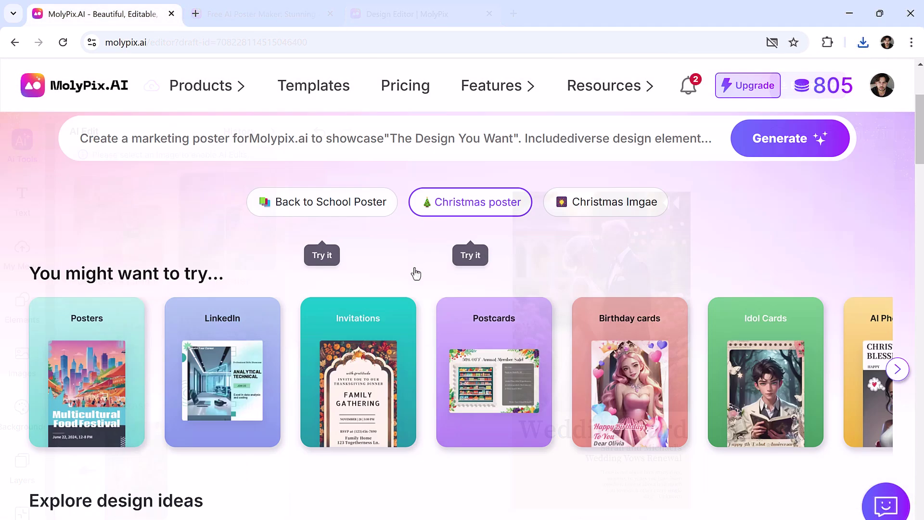
scroll(415, 273, down, 2)
scroll(415, 272, down, 4)
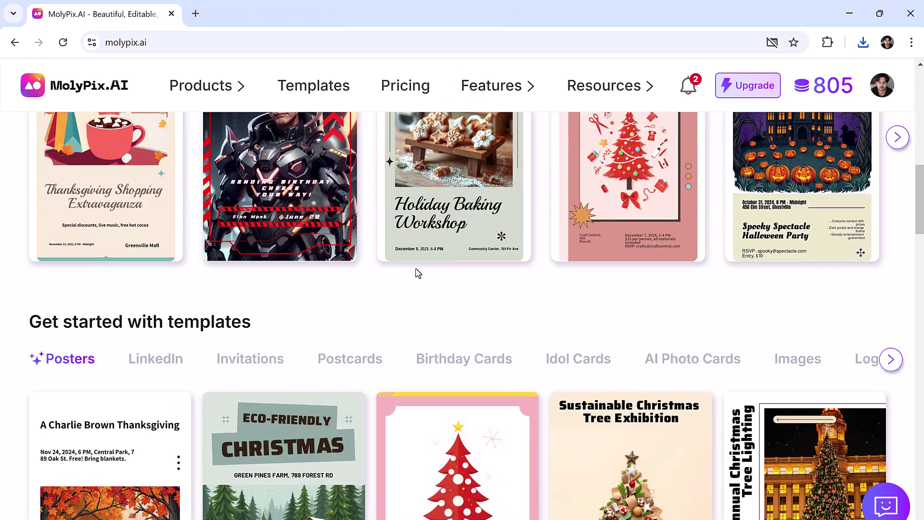
scroll(477, 357, down, 1)
Step: Open the long-haired girl's birthday card template and start Magic Erase on its portrait
click(440, 273)
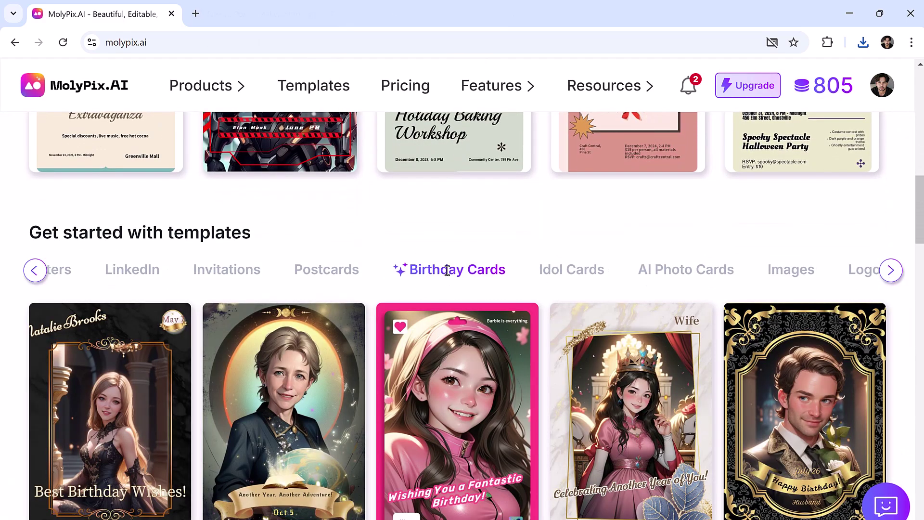
scroll(451, 282, down, 1)
scroll(458, 296, down, 1)
scroll(465, 312, down, 2)
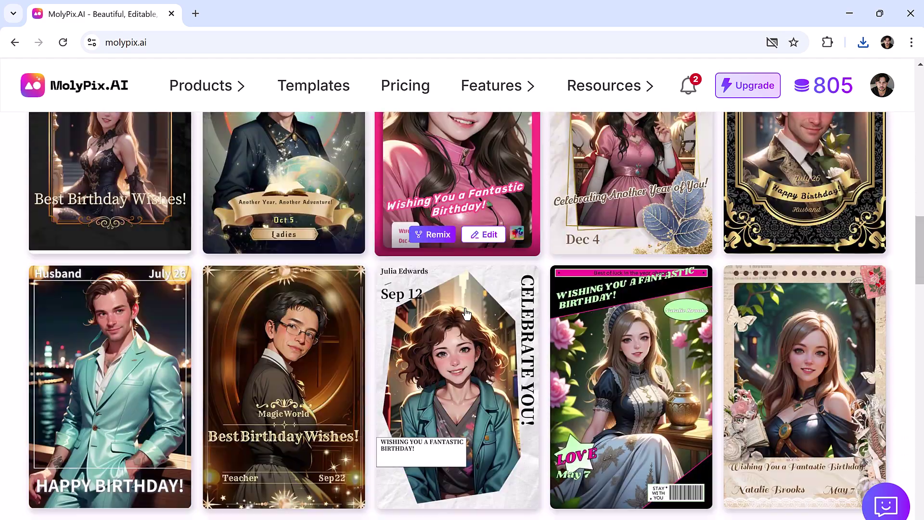
scroll(466, 313, down, 2)
scroll(466, 313, down, 2)
scroll(466, 312, down, 2)
scroll(466, 313, down, 1)
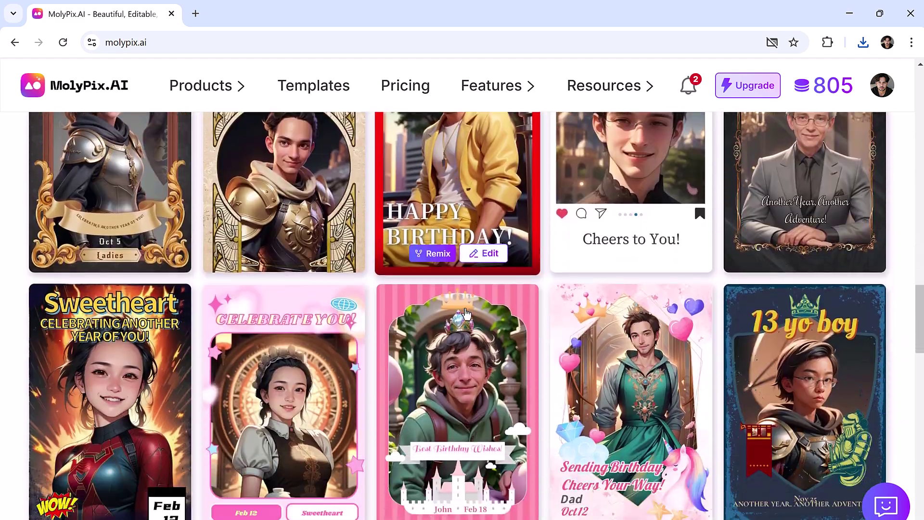
scroll(466, 313, down, 1)
scroll(466, 313, down, 1)
scroll(466, 313, up, 2)
scroll(466, 314, down, 1)
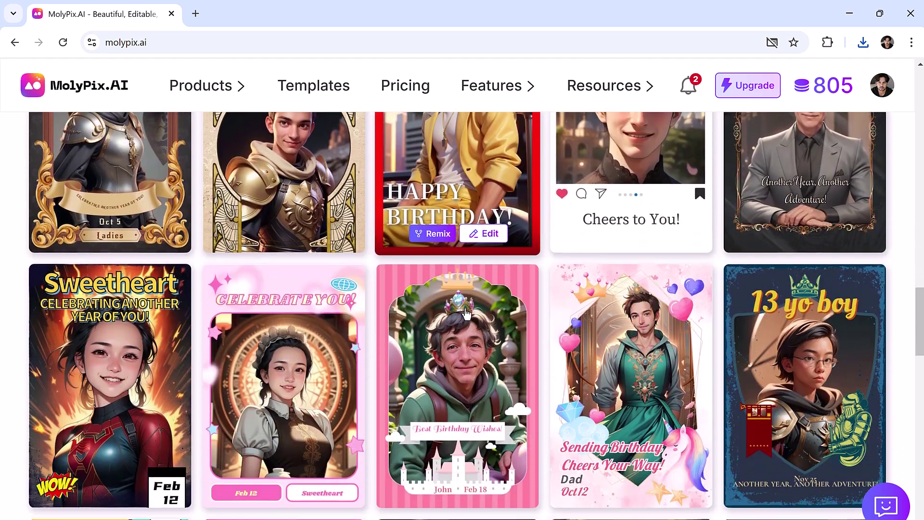
scroll(466, 313, down, 1)
scroll(466, 312, down, 1)
scroll(466, 313, down, 2)
scroll(467, 314, down, 2)
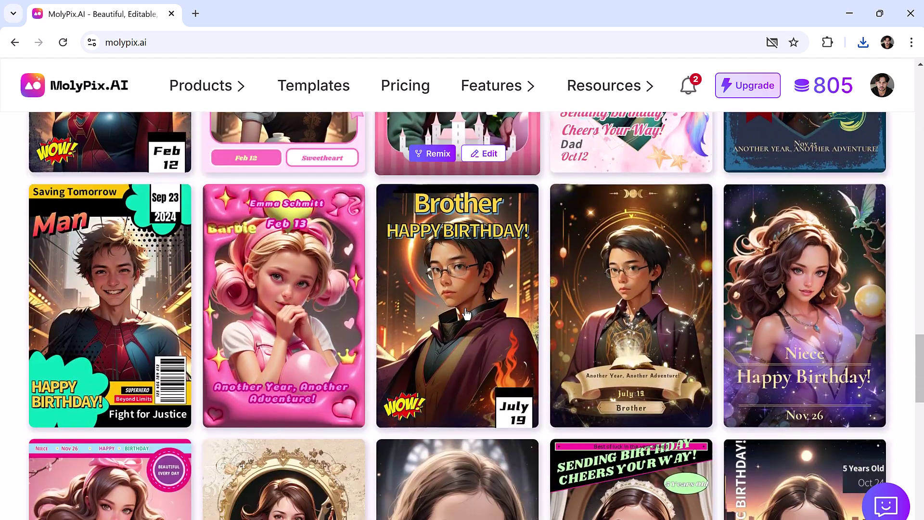
scroll(466, 313, down, 1)
scroll(465, 313, down, 1)
scroll(466, 312, down, 1)
scroll(466, 312, down, 1)
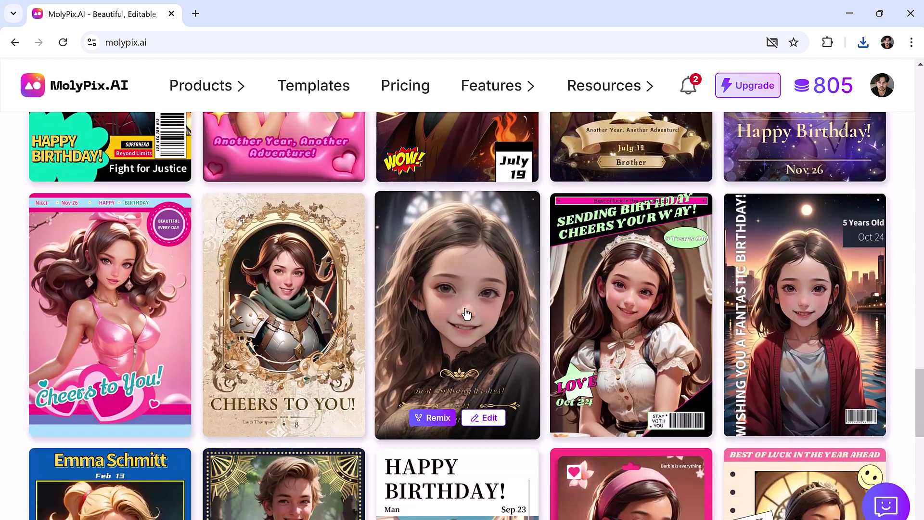
click(483, 418)
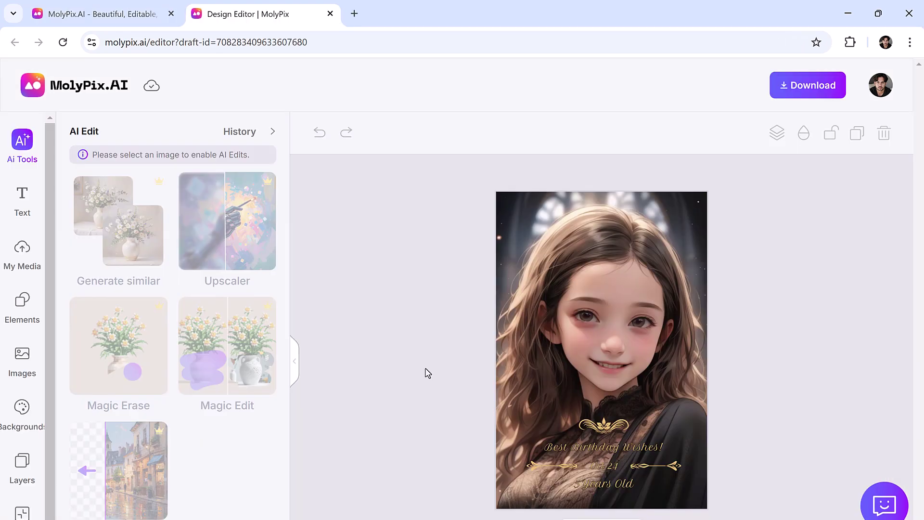
click(606, 313)
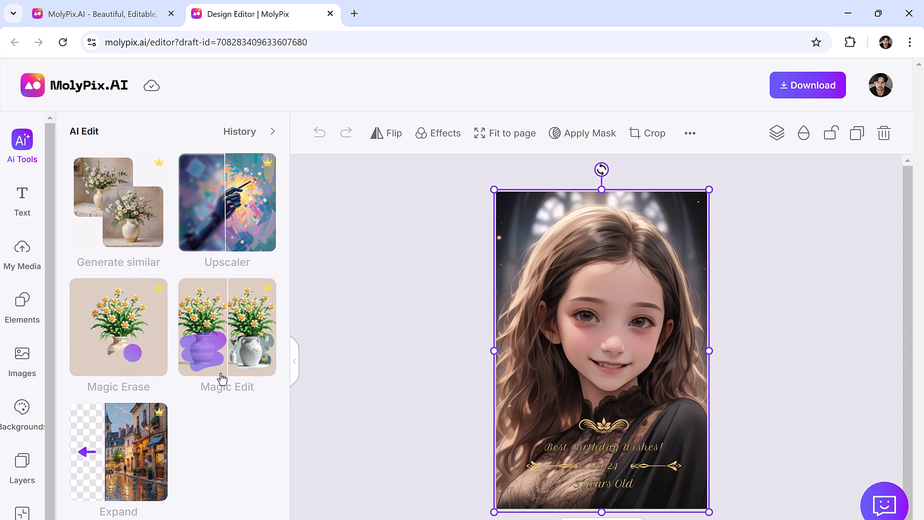
click(119, 348)
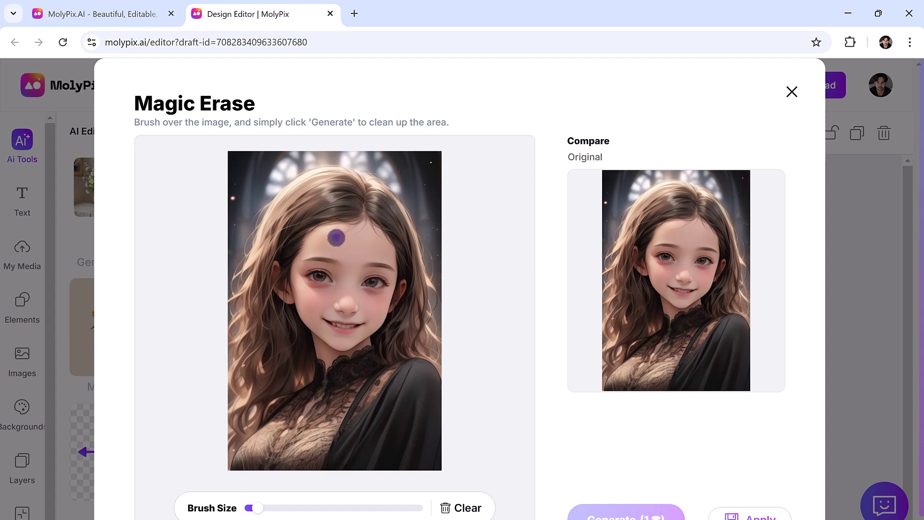
Step: Magic-erase the portrait's forehead and both hair sides, compare the result, and apply it
drag(336, 236, 345, 233)
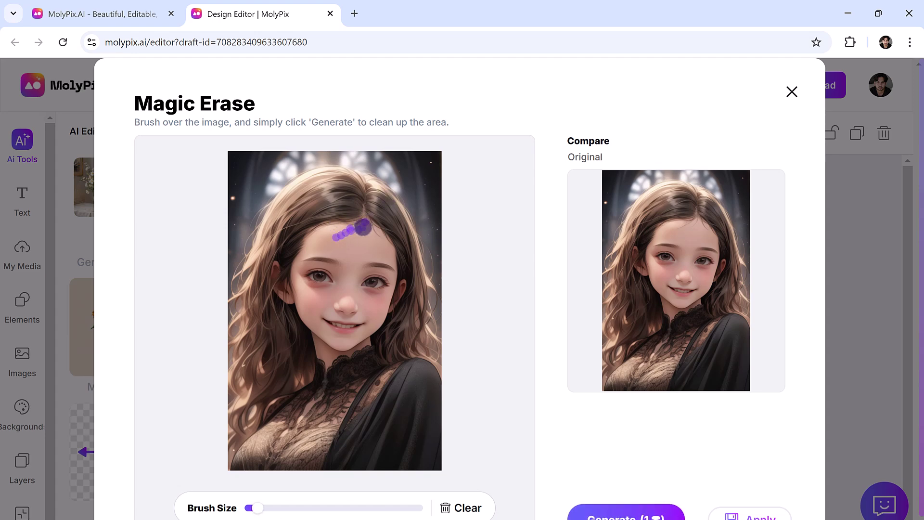
drag(376, 231, 380, 237)
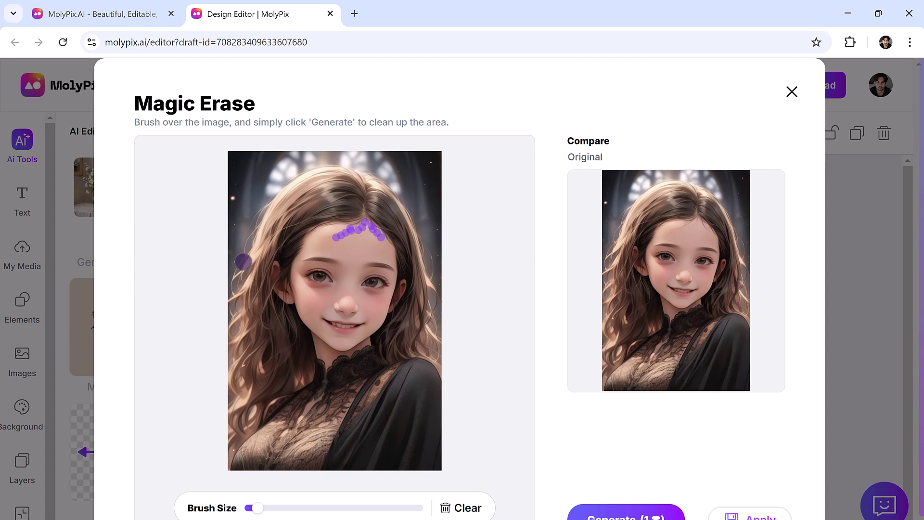
mouse_move(244, 258)
mouse_down()
mouse_move(225, 340)
mouse_move(235, 402)
mouse_up()
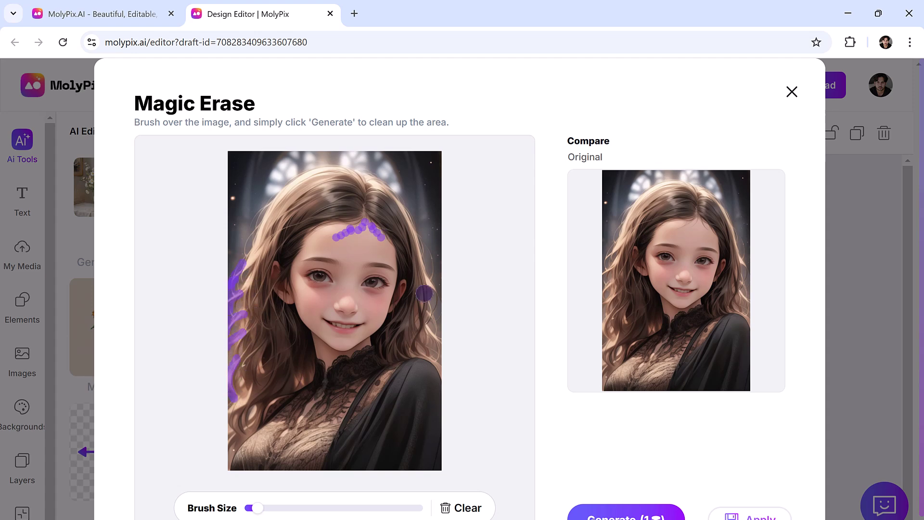
mouse_move(426, 278)
mouse_down()
mouse_move(435, 295)
mouse_move(435, 355)
mouse_up()
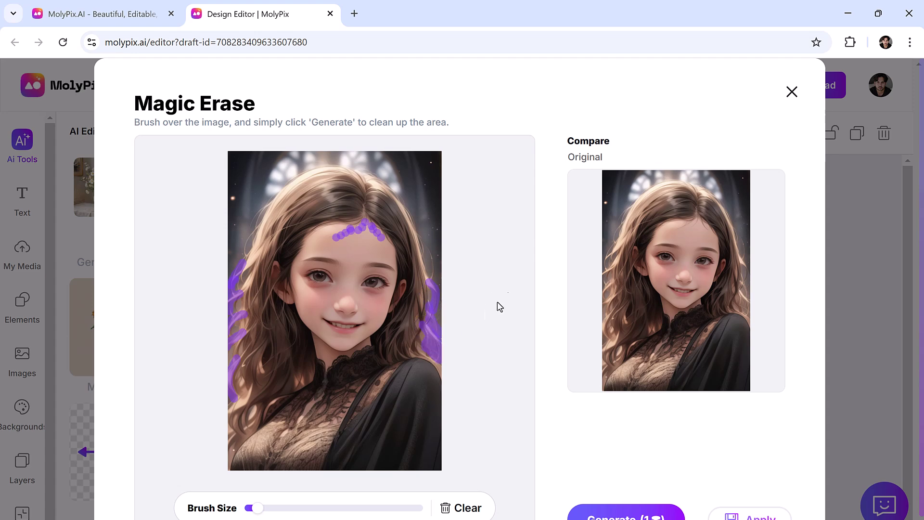
click(631, 516)
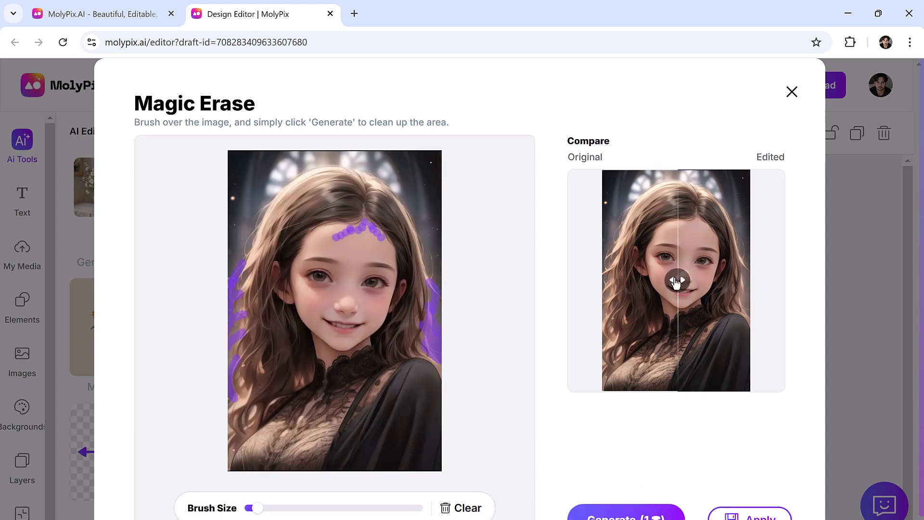
mouse_move(676, 282)
mouse_down()
mouse_move(817, 285)
mouse_move(598, 281)
mouse_move(737, 282)
mouse_move(603, 293)
mouse_move(615, 281)
mouse_move(742, 282)
mouse_up()
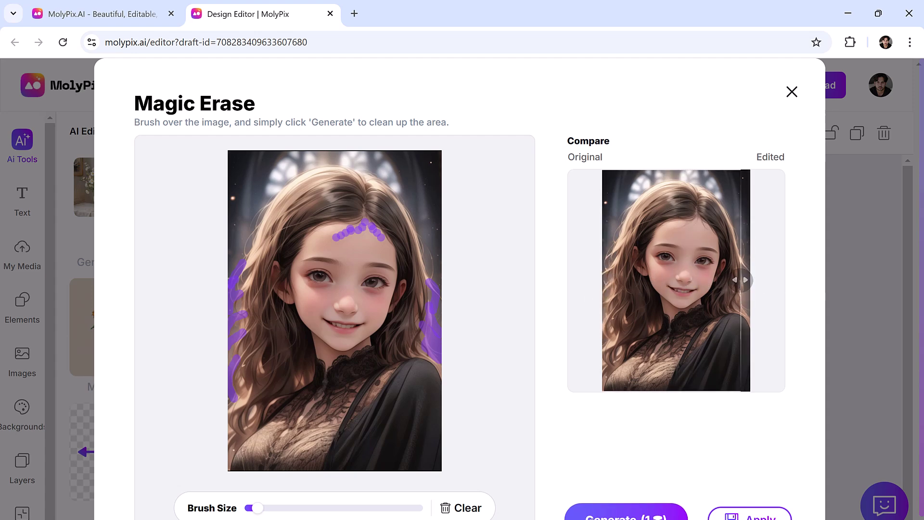
click(750, 517)
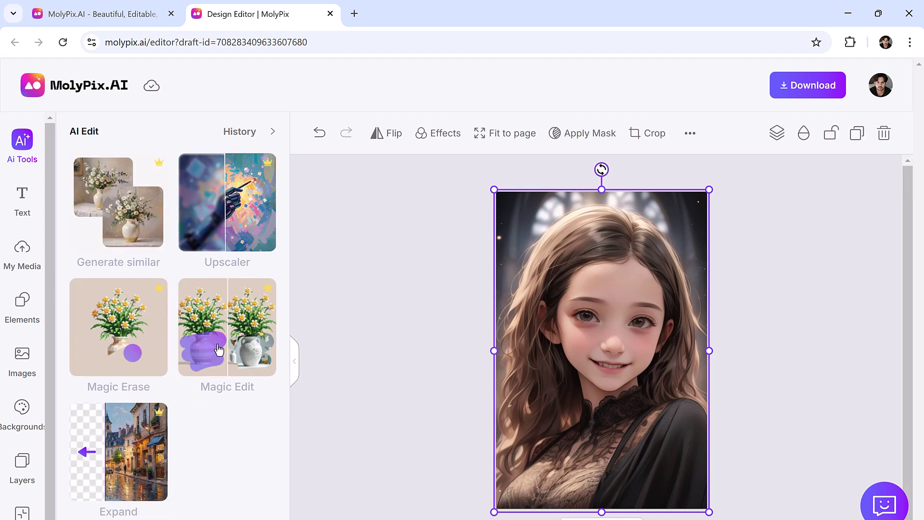
Step: Generate an AI Expand of the portrait at 2:3 proportion
click(145, 436)
click(604, 197)
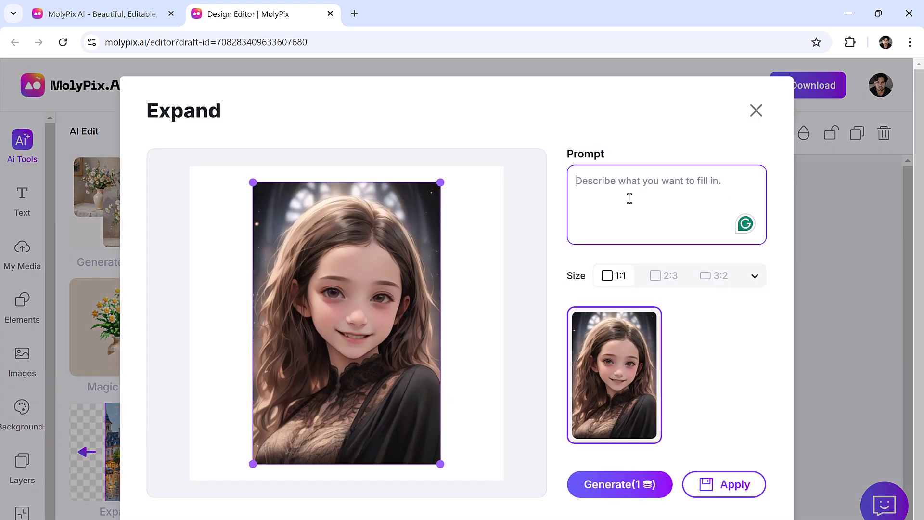
click(662, 278)
click(715, 280)
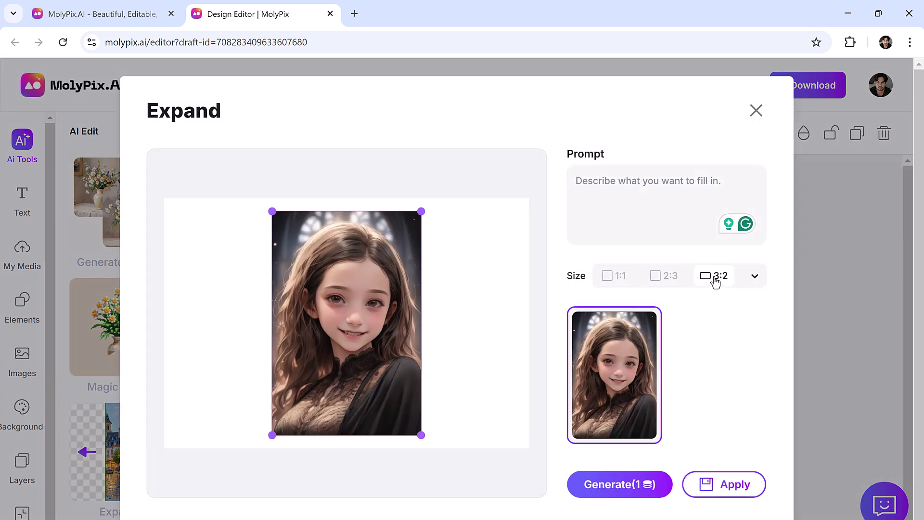
click(664, 276)
click(609, 203)
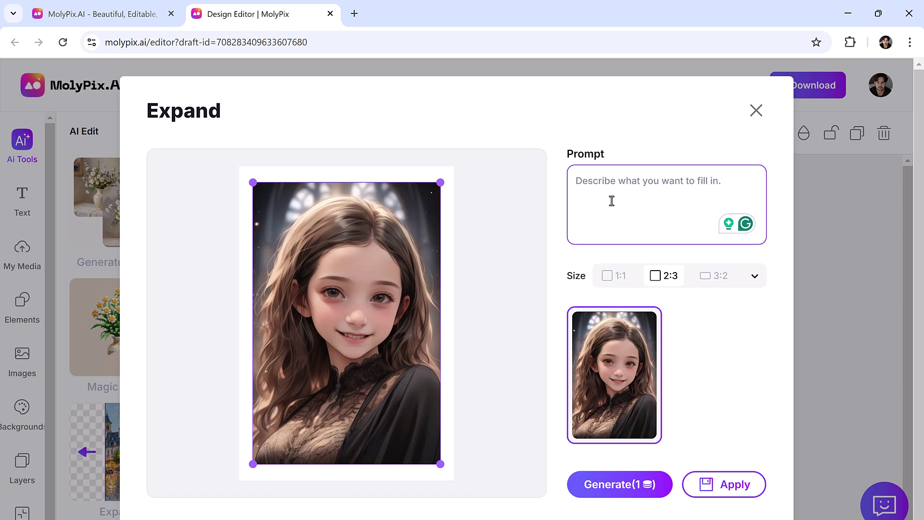
click(608, 483)
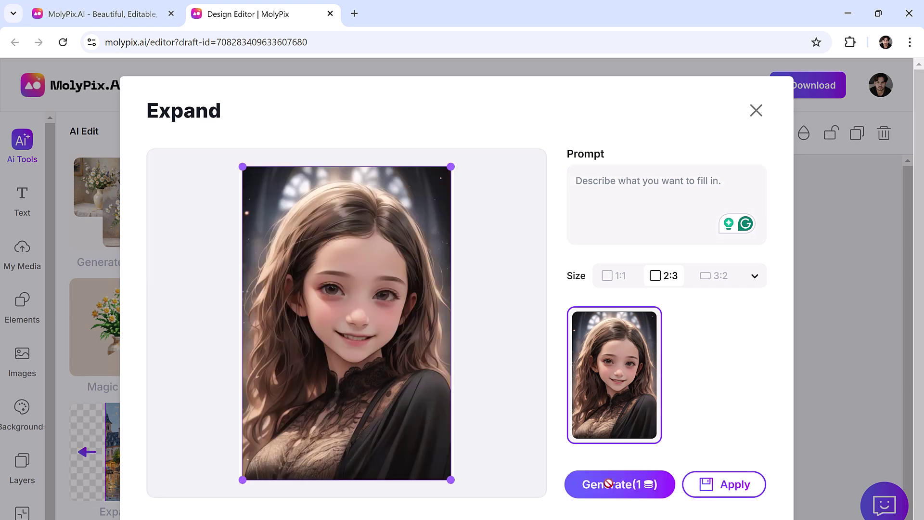
Step: Apply the second expanded result and enlarge it to fill the card
drag(314, 257, 302, 242)
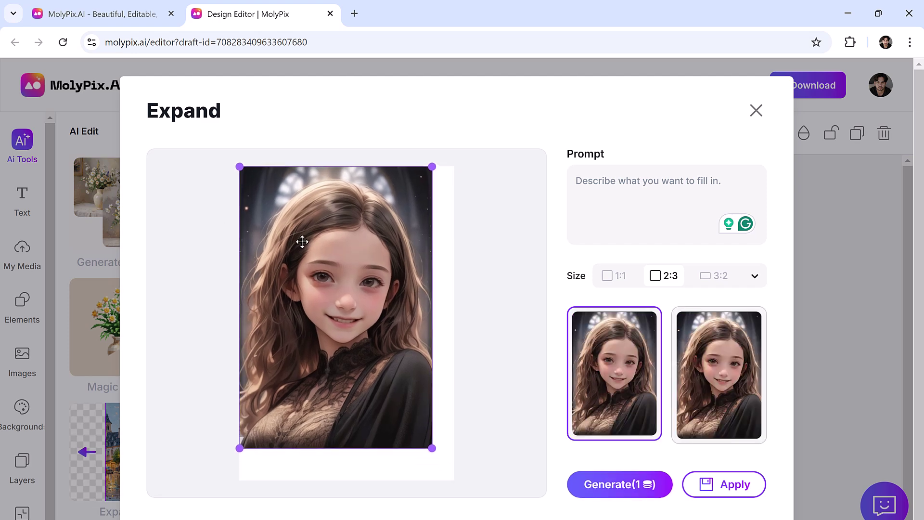
drag(432, 445, 466, 486)
click(761, 383)
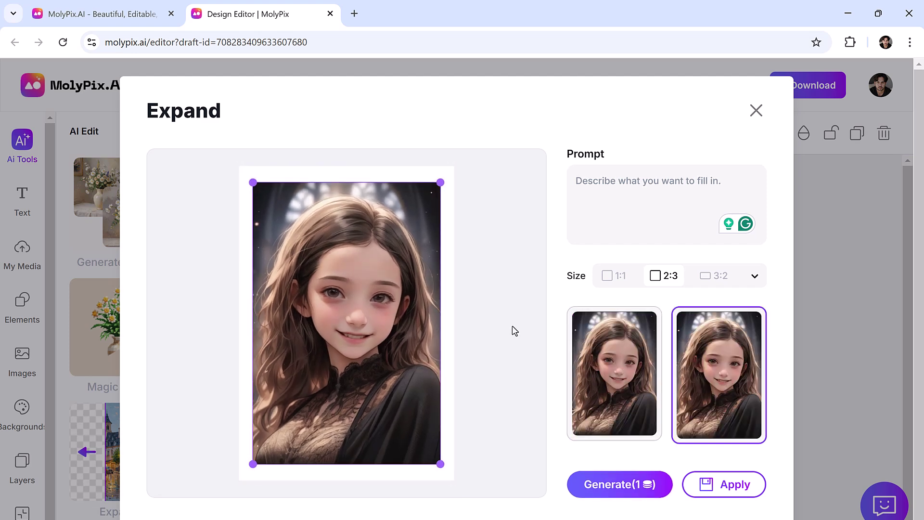
click(657, 361)
click(724, 484)
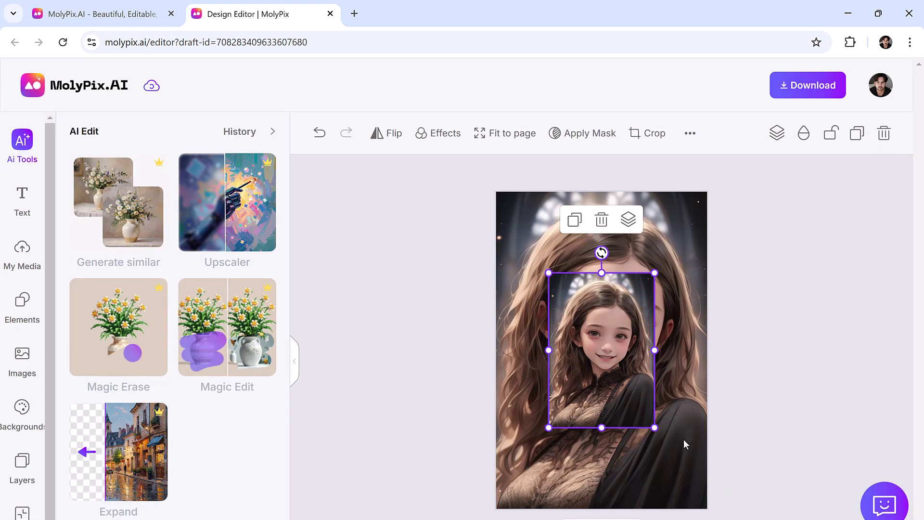
drag(604, 357, 751, 480)
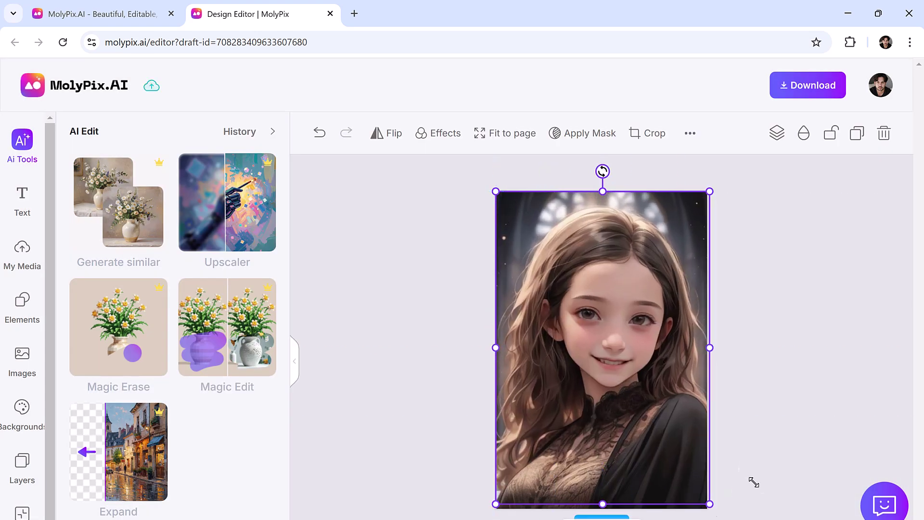
Step: Rewrite the greeting as 'Happy Birthday Jia' in white and centre it on the card
drag(659, 458, 662, 459)
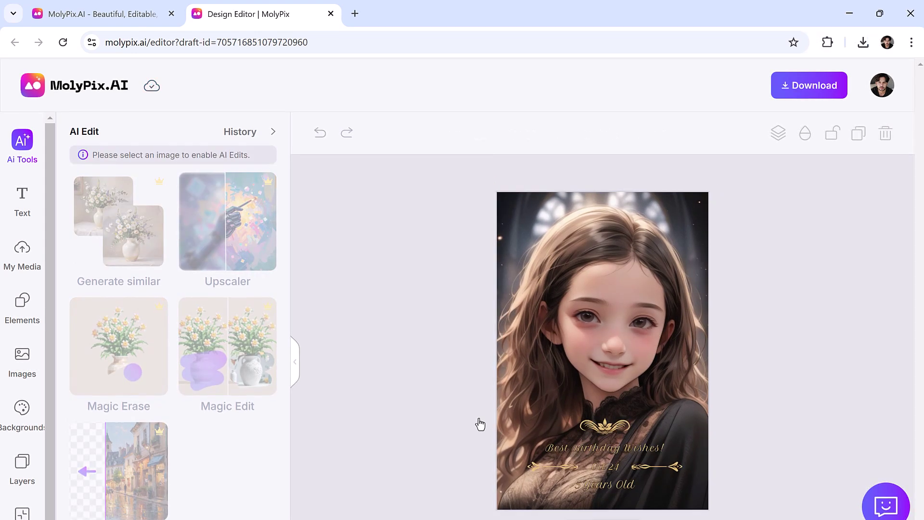
click(594, 401)
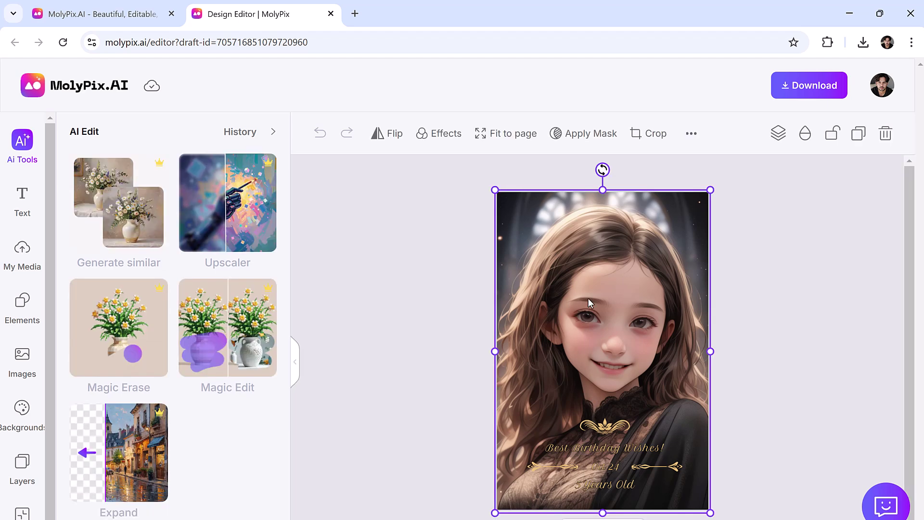
click(594, 448)
double_click(593, 448)
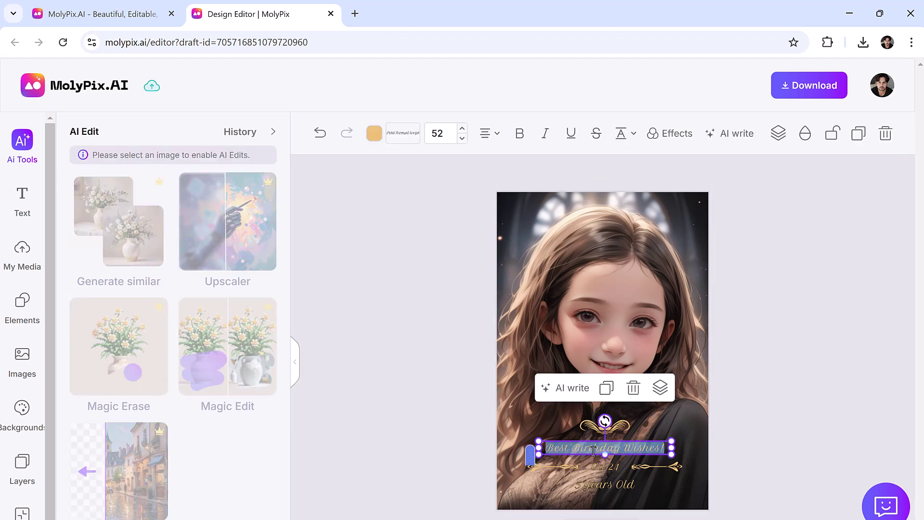
text(Jea)
text( Birthday)
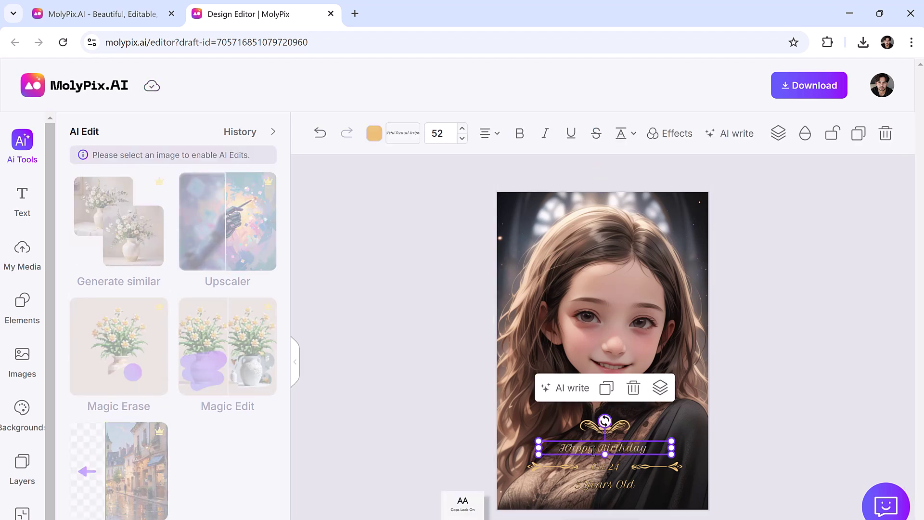
text( Jia)
click(373, 134)
click(316, 349)
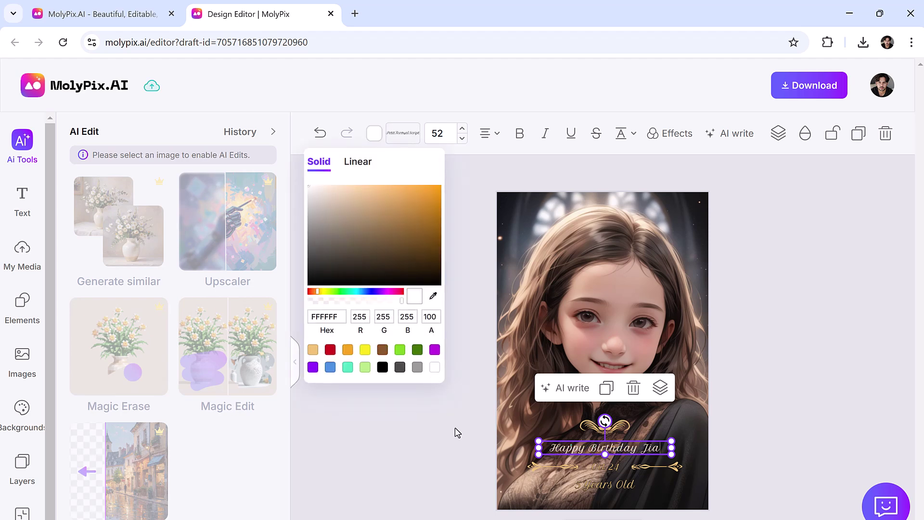
click(456, 430)
drag(616, 449, 641, 452)
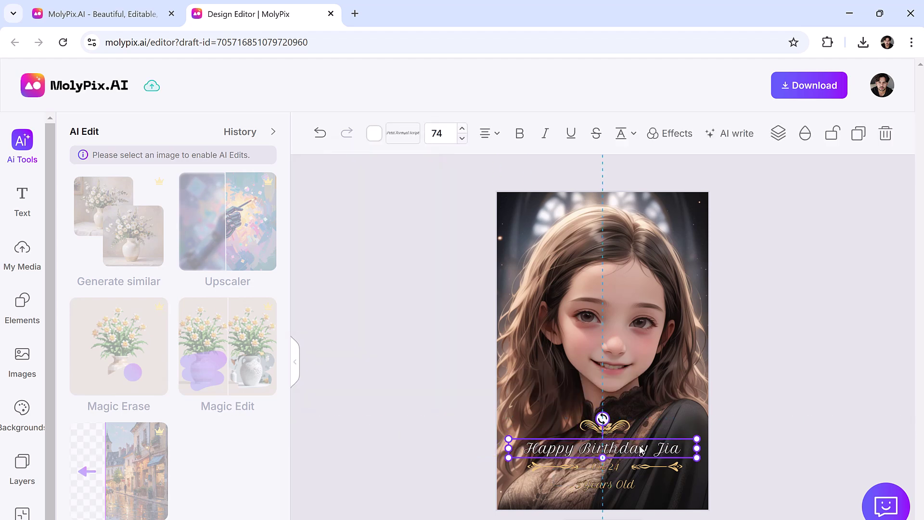
Step: Replace the old date with '06 Dec' and re-centre it
click(606, 467)
key(BackSpace)
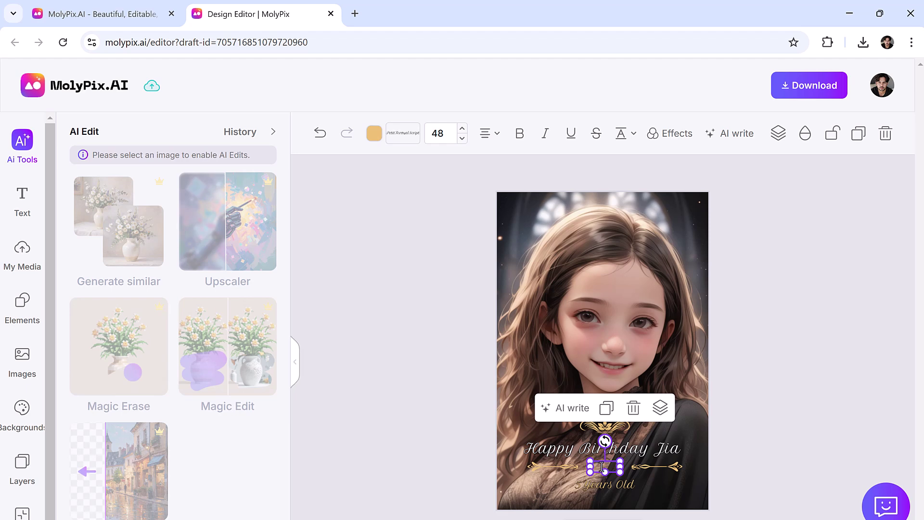
text(06 Dec)
drag(605, 468, 608, 471)
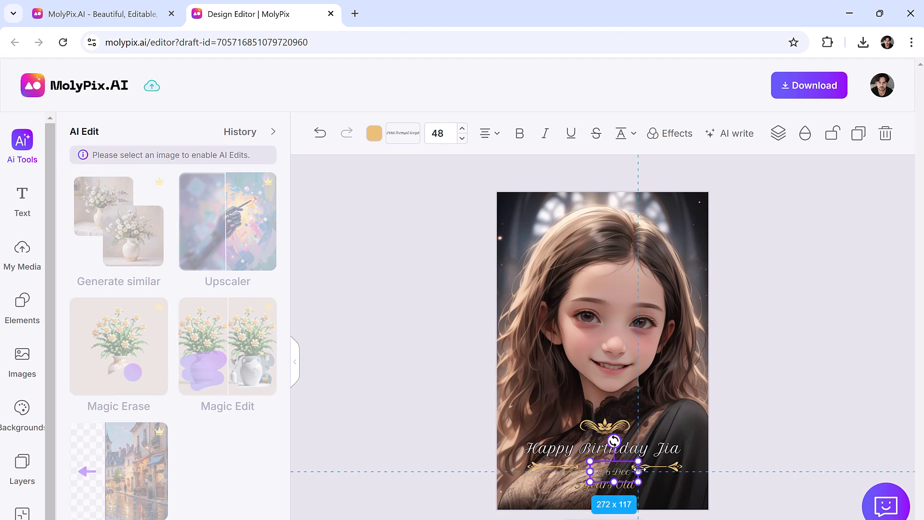
Step: Edit the 'Years Old' age line and review the date text's colour options
click(612, 485)
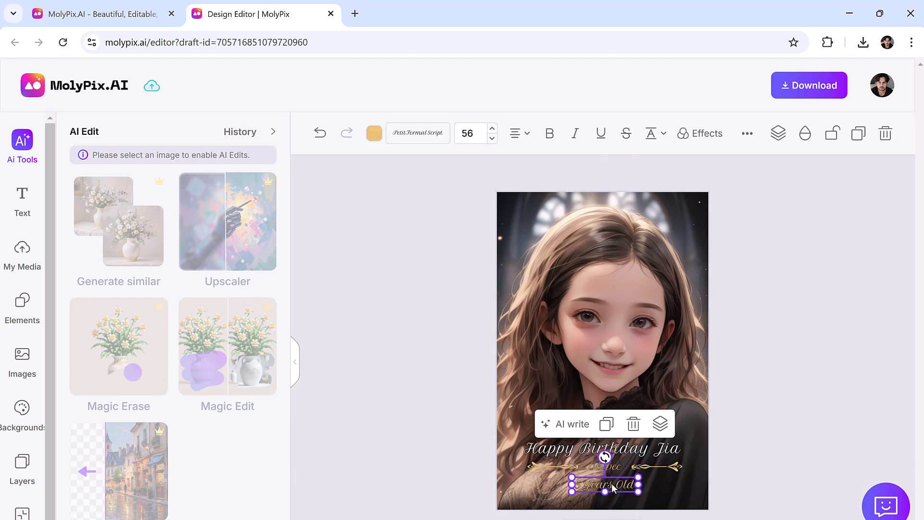
double_click(612, 485)
text(18)
click(374, 133)
click(597, 460)
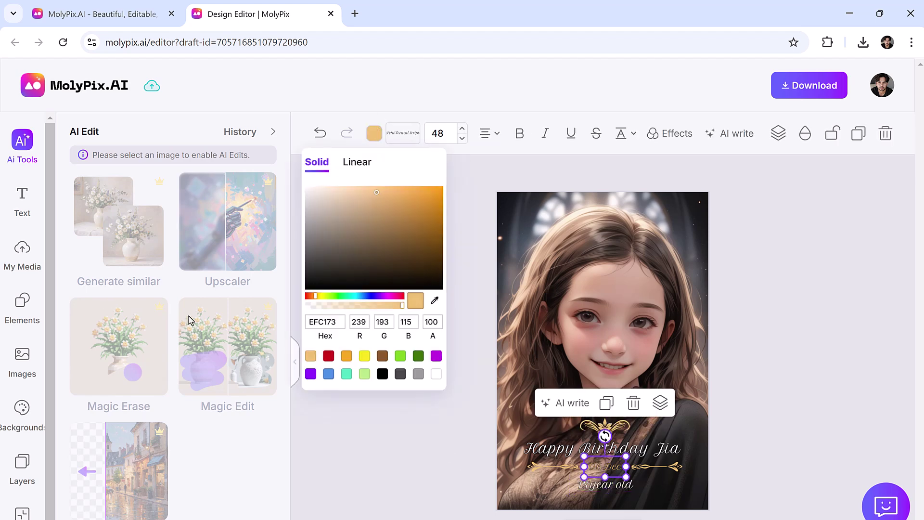
click(484, 437)
click(562, 464)
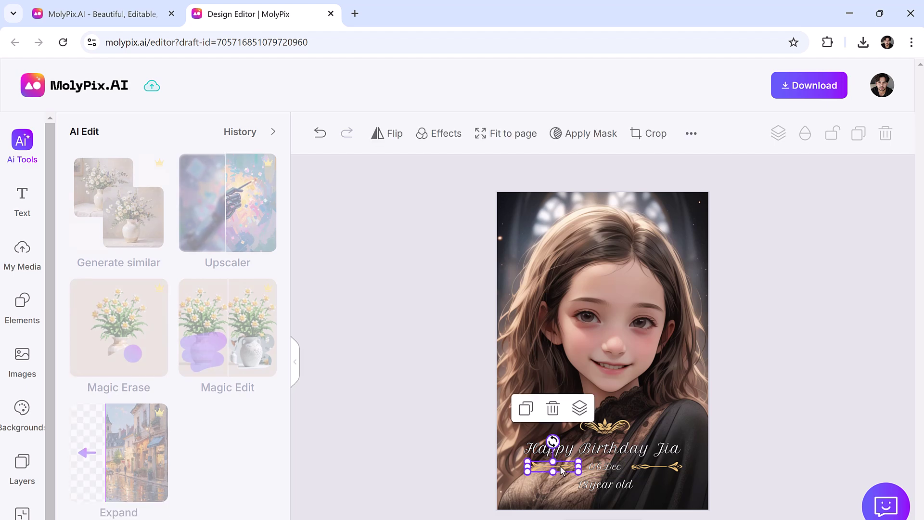
click(425, 374)
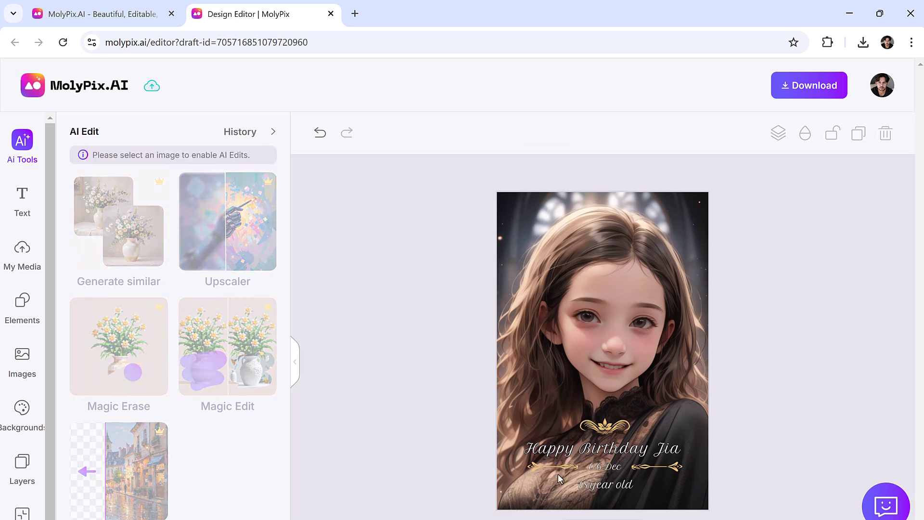
Step: Upload the young woman's photo into My Media
click(593, 293)
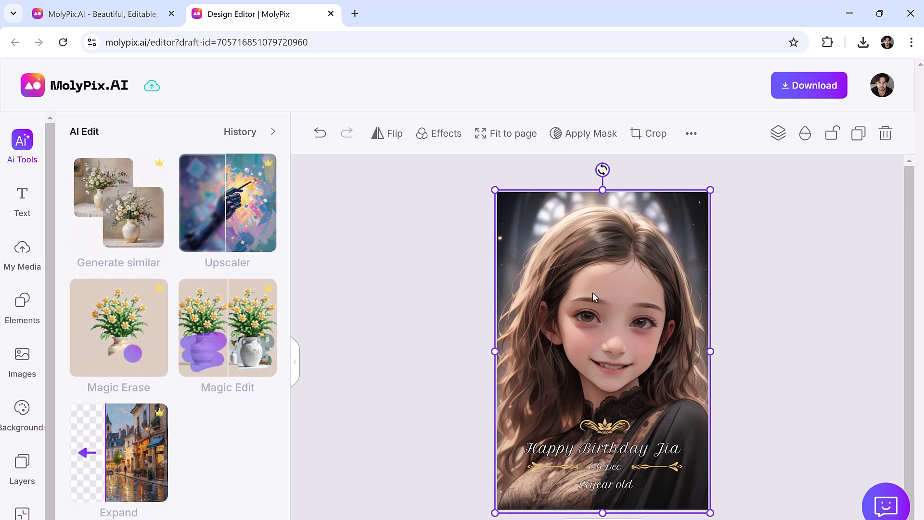
click(16, 256)
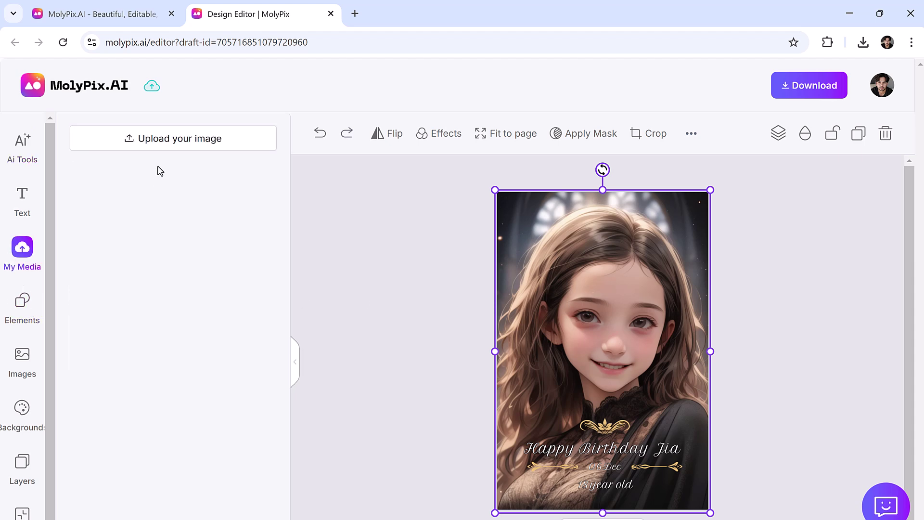
click(149, 138)
double_click(158, 108)
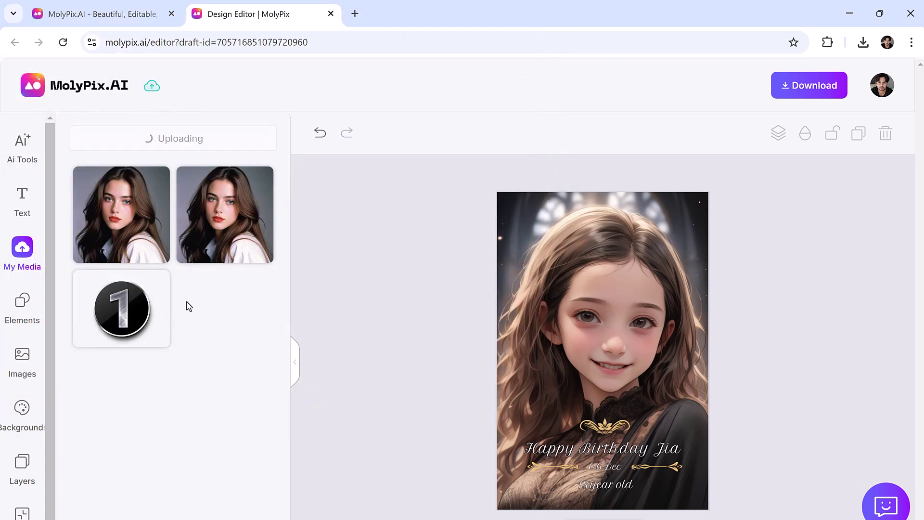
Step: Delete the girl's portrait and place the uploaded woman's photo on the card
click(575, 283)
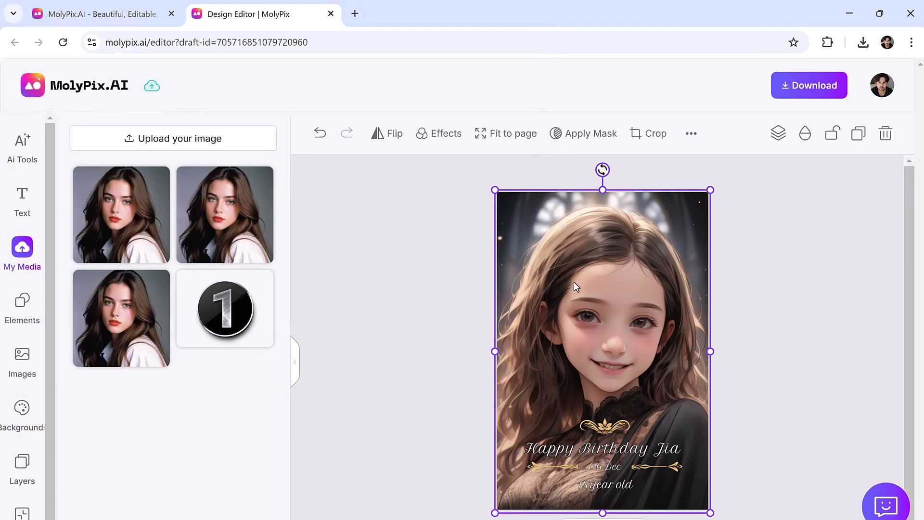
key(Delete)
click(246, 244)
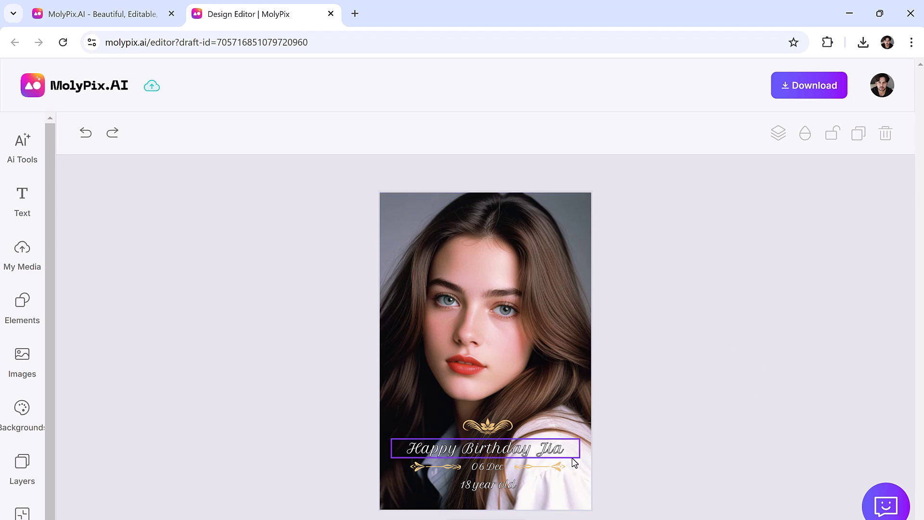
Step: Clear the card selection and download the birthday card with the woman's photo
click(489, 486)
click(366, 438)
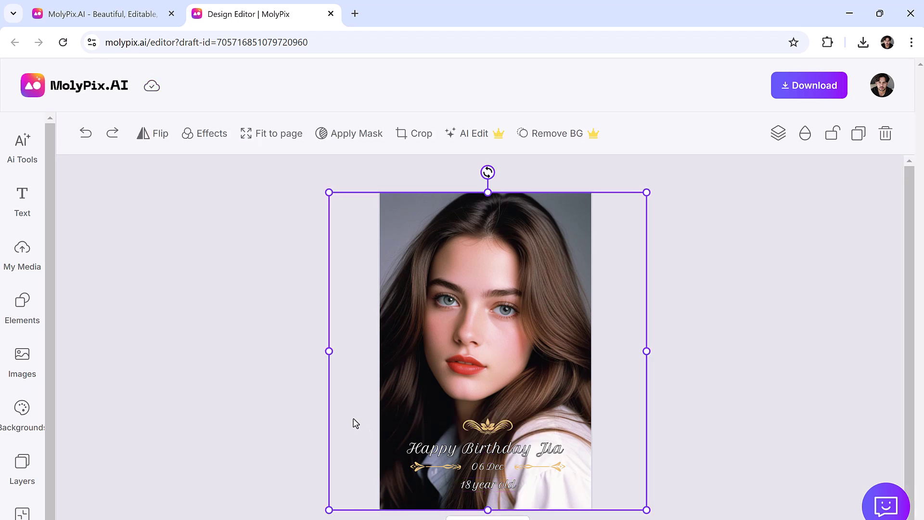
click(272, 421)
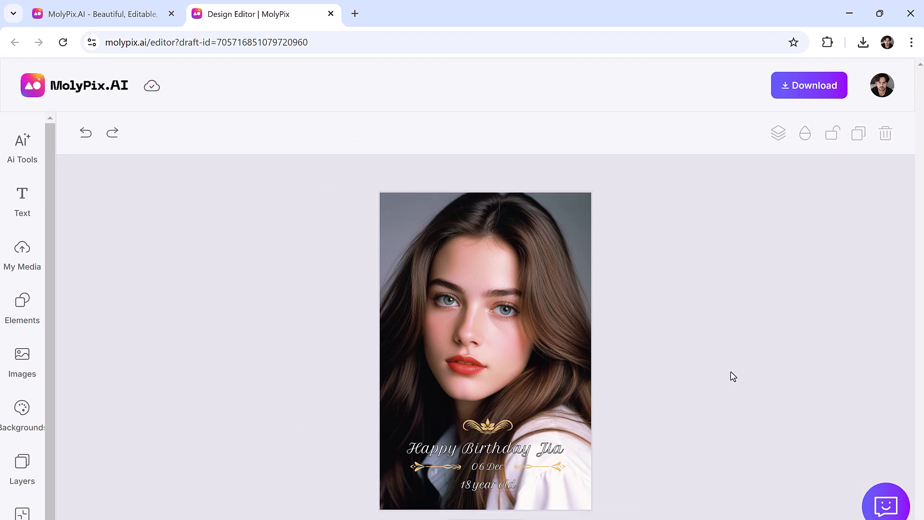
click(814, 94)
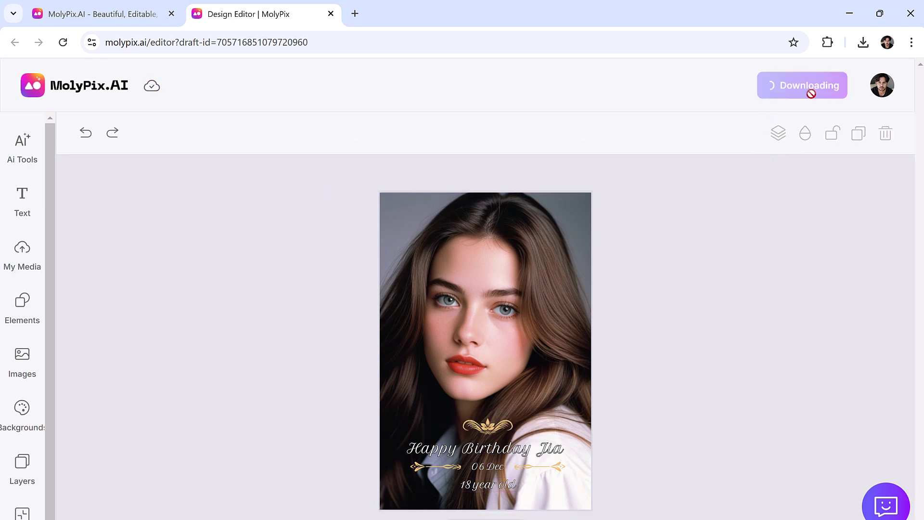
click(510, 454)
click(732, 389)
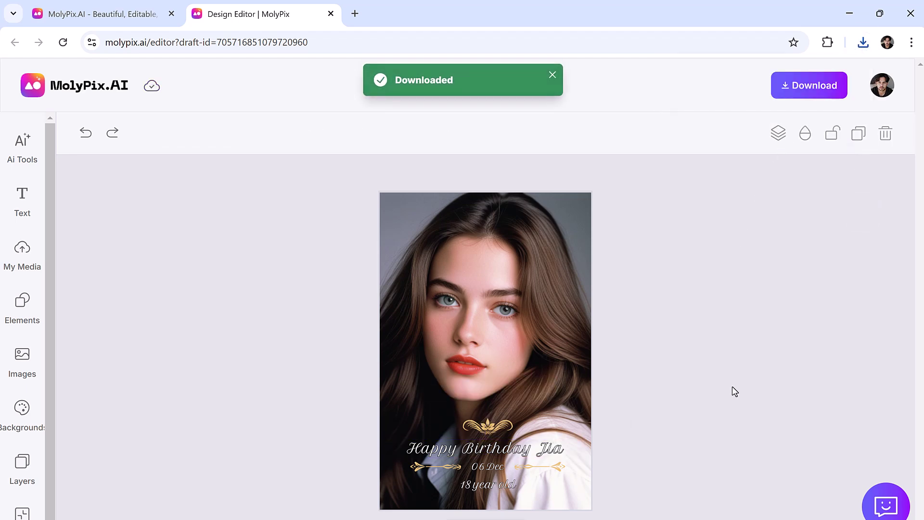
Step: Return to the MolyPix home page tab and close the Design Editor tab
click(105, 13)
click(331, 14)
scroll(419, 330, down, 1)
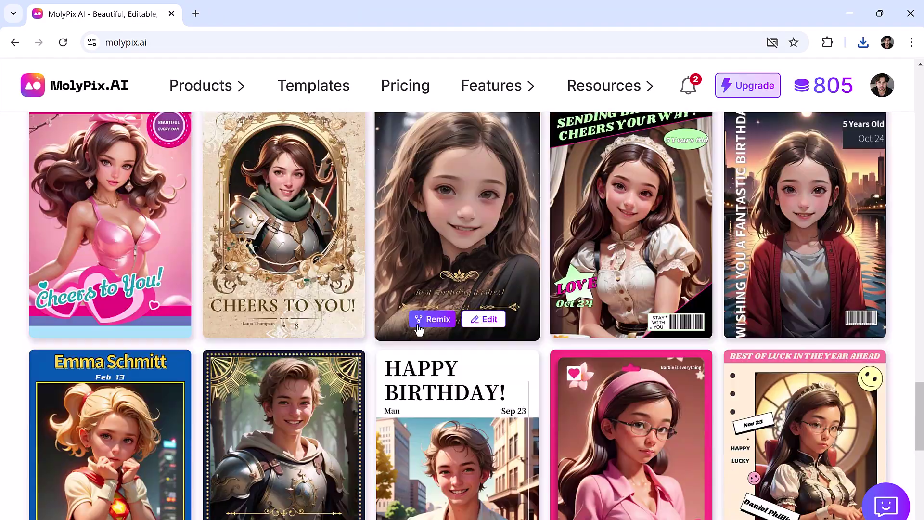
scroll(419, 330, down, 2)
scroll(419, 330, down, 2)
scroll(419, 330, down, 2)
scroll(419, 330, down, 2)
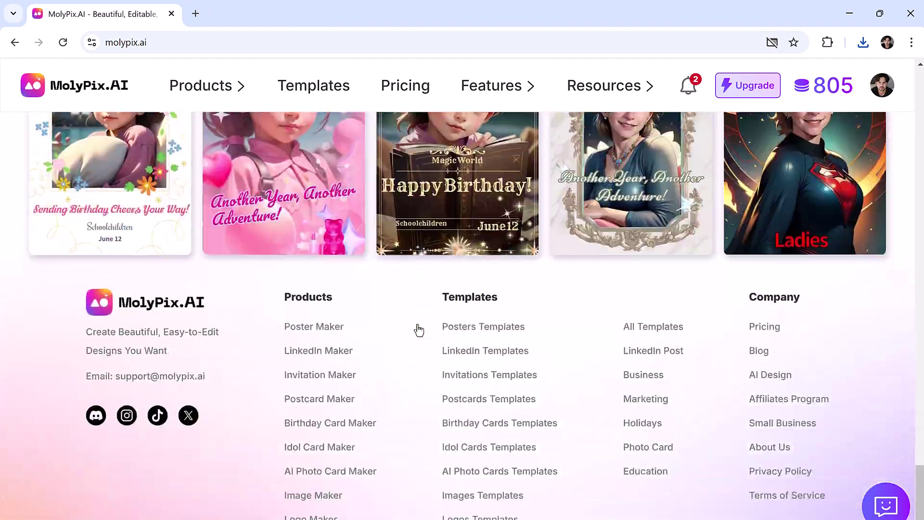
scroll(419, 330, up, 2)
scroll(419, 330, down, 3)
scroll(418, 330, up, 2)
scroll(419, 330, up, 2)
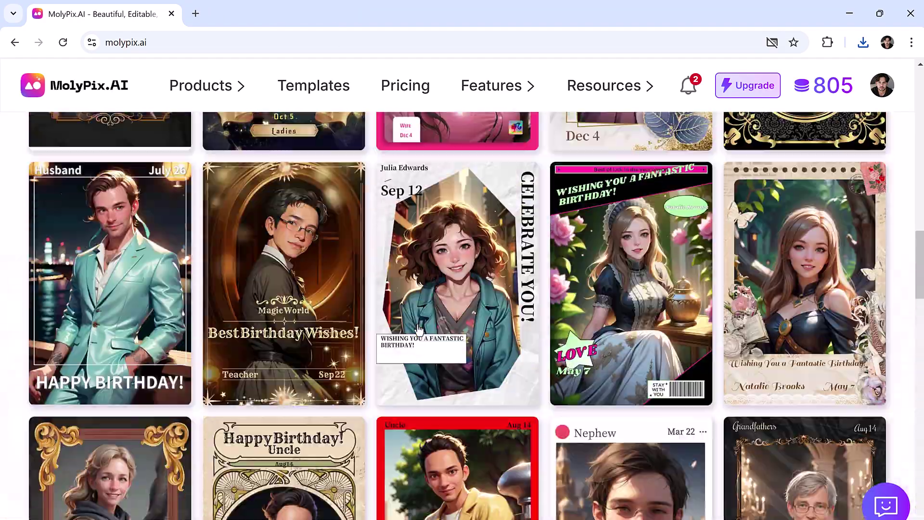
scroll(419, 330, up, 2)
scroll(418, 330, up, 3)
scroll(419, 331, up, 3)
scroll(418, 329, up, 3)
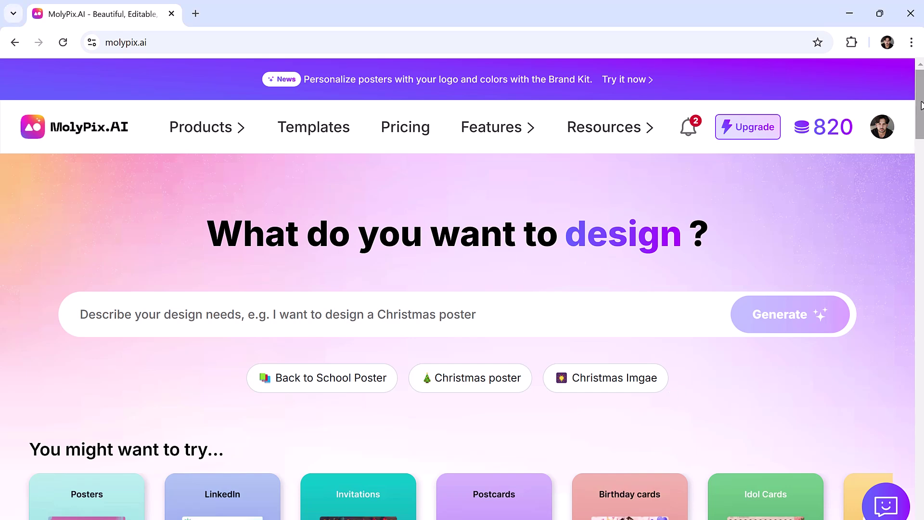
drag(921, 106, 921, 153)
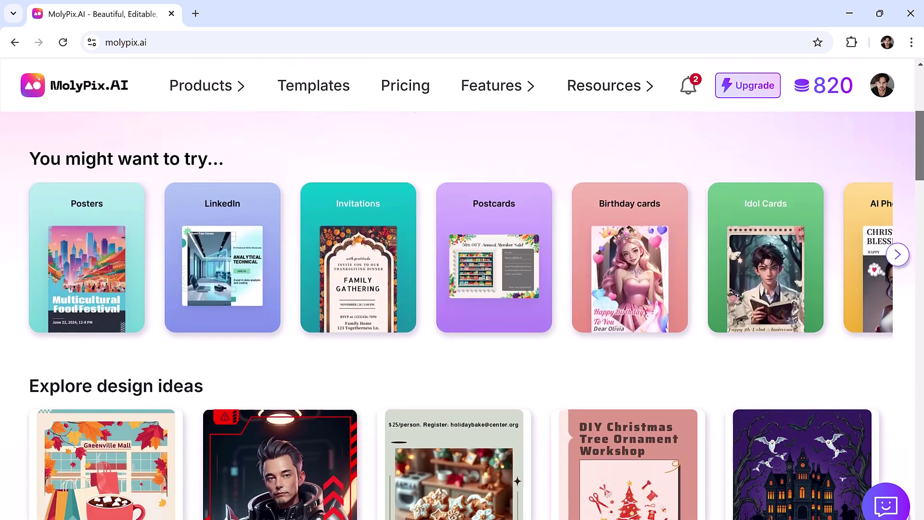
scroll(462, 316, down, 3)
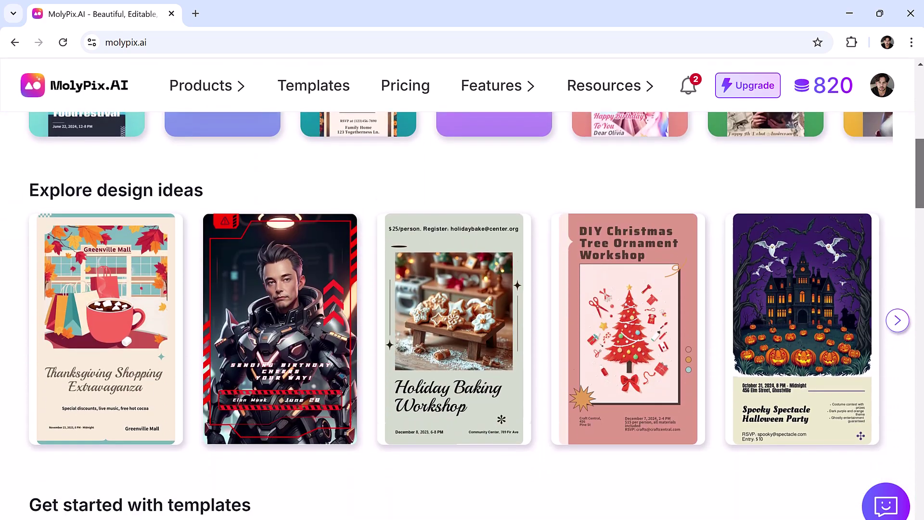
scroll(463, 315, down, 2)
scroll(462, 316, down, 3)
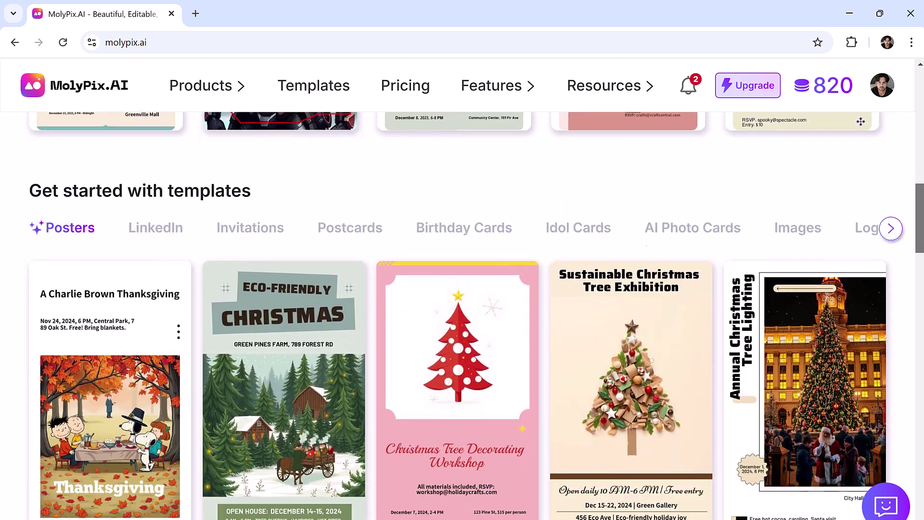
scroll(462, 316, down, 3)
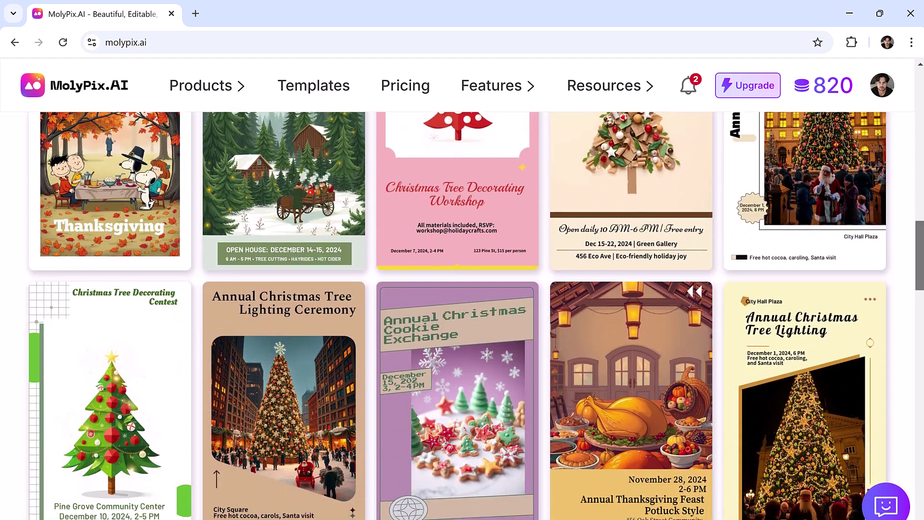
scroll(462, 316, down, 2)
scroll(462, 315, down, 3)
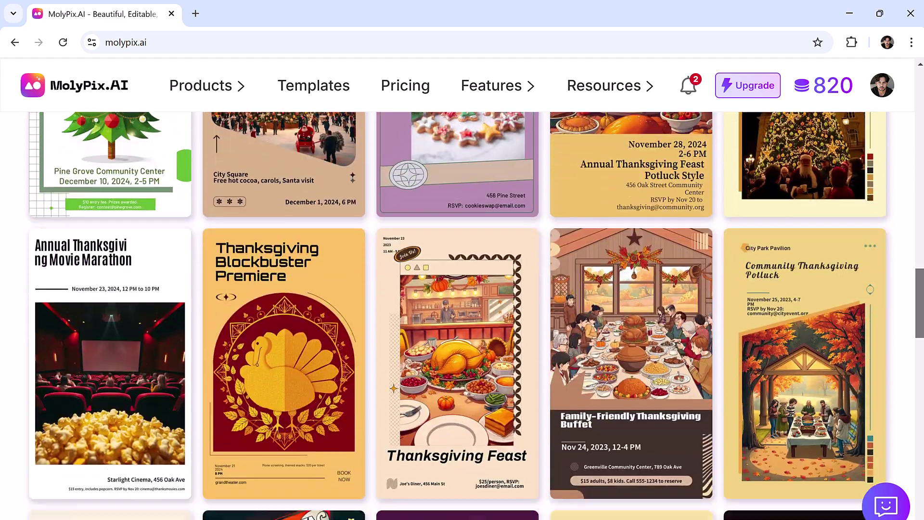
scroll(462, 316, down, 3)
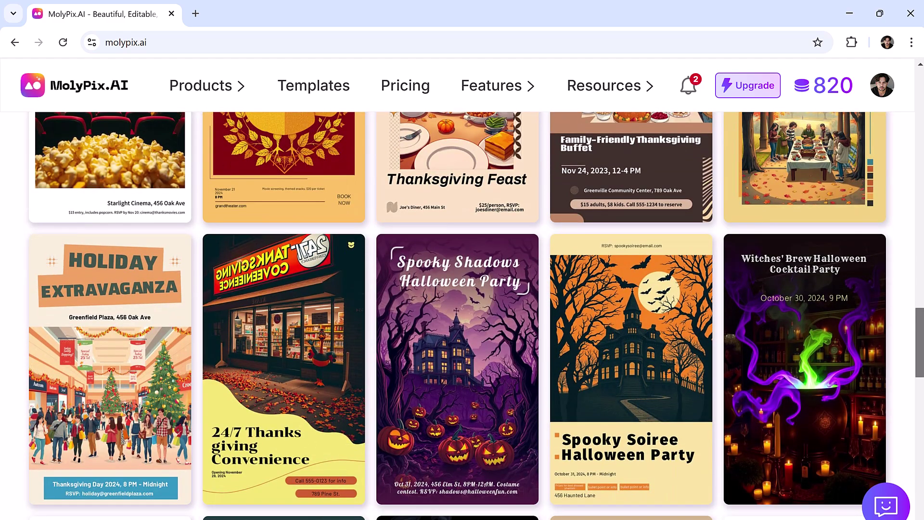
scroll(462, 316, down, 2)
scroll(462, 316, down, 2)
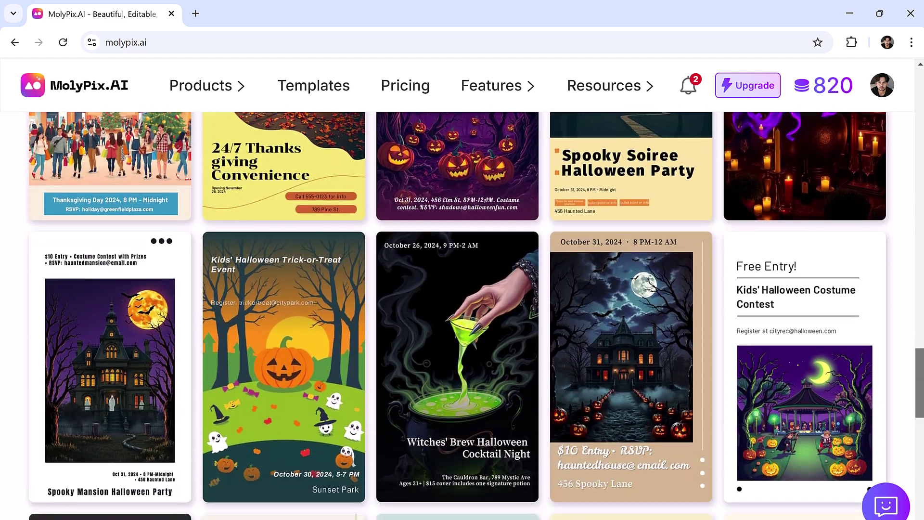
scroll(463, 316, down, 2)
scroll(462, 315, down, 2)
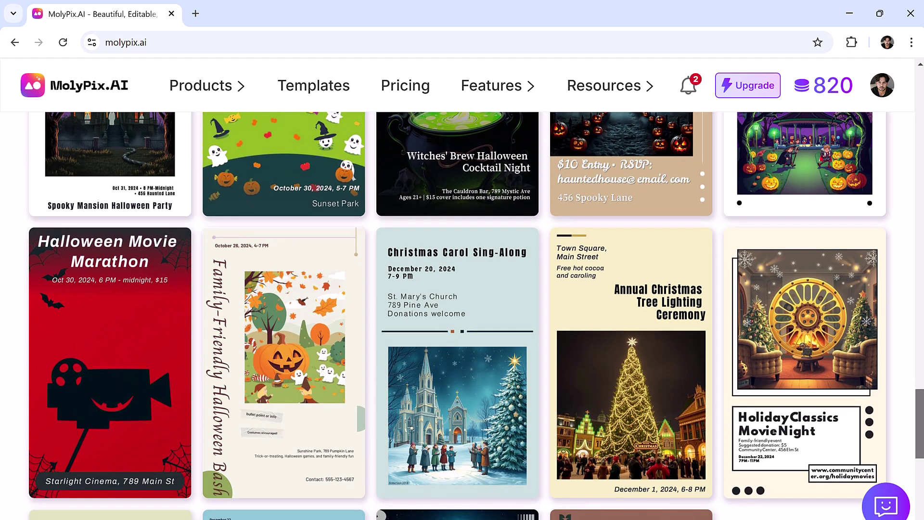
scroll(462, 316, down, 1)
scroll(462, 315, down, 2)
scroll(463, 316, down, 1)
scroll(462, 316, down, 1)
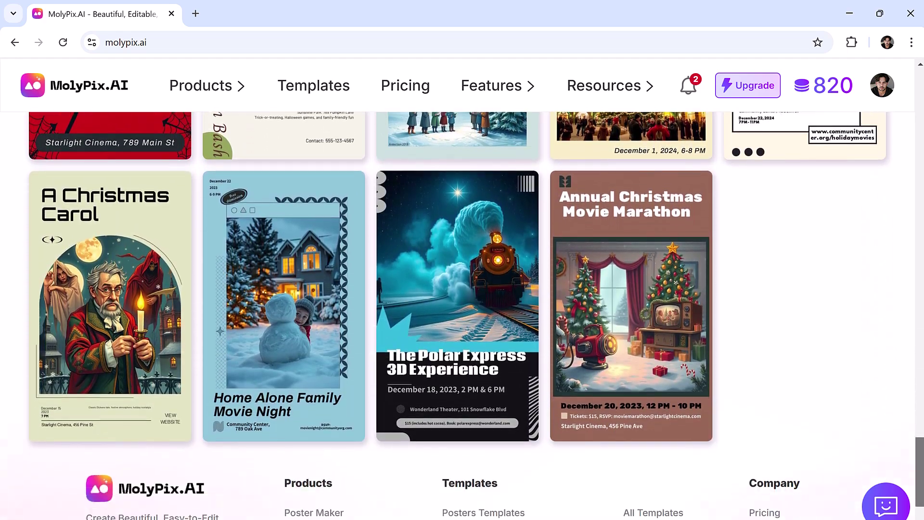
scroll(462, 316, down, 2)
scroll(462, 316, up, 2)
scroll(462, 316, up, 2)
scroll(462, 315, up, 1)
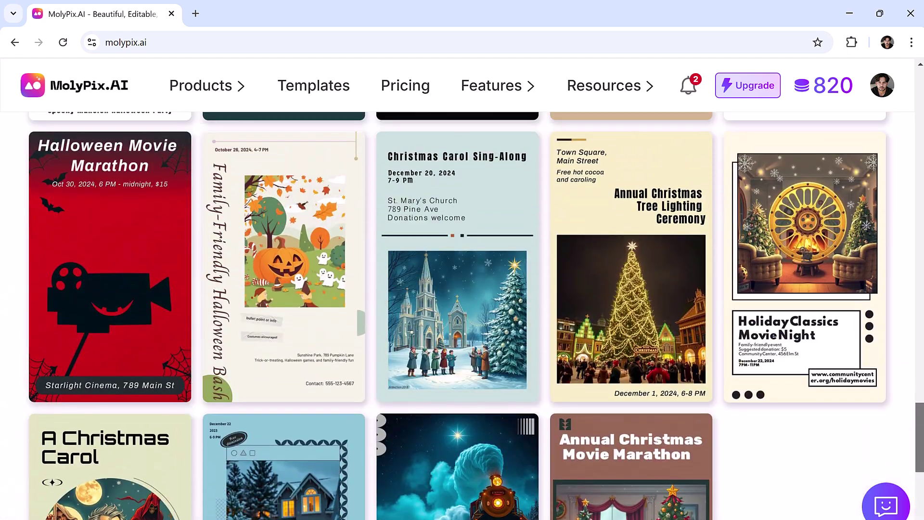
scroll(462, 315, up, 1)
scroll(462, 316, up, 3)
scroll(463, 316, up, 2)
scroll(462, 316, up, 2)
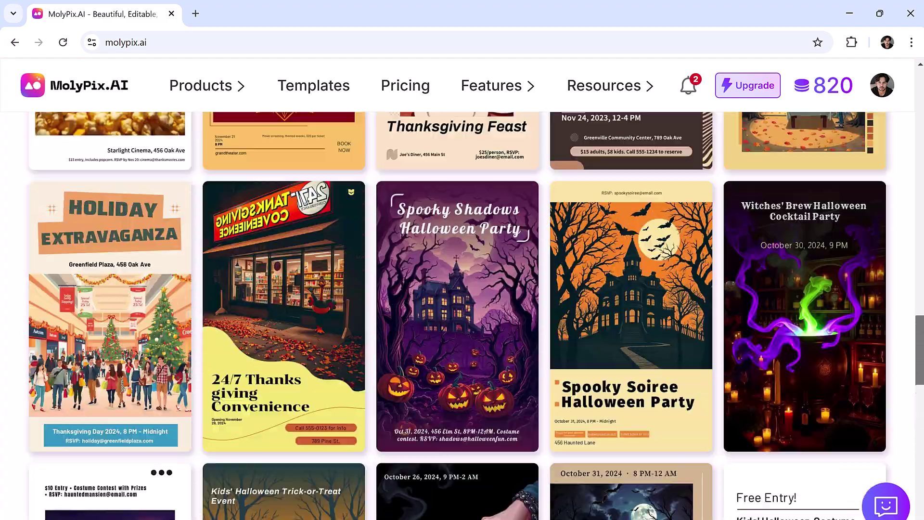